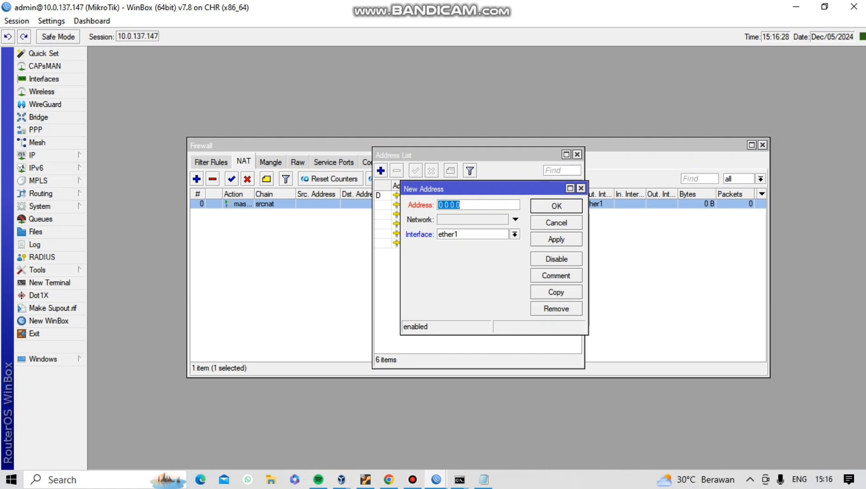
- Complete the new IP address entry as 10.0.137.166/24 on interface ether1 and save it
key(BackSpace)
text(10.0.137.166)
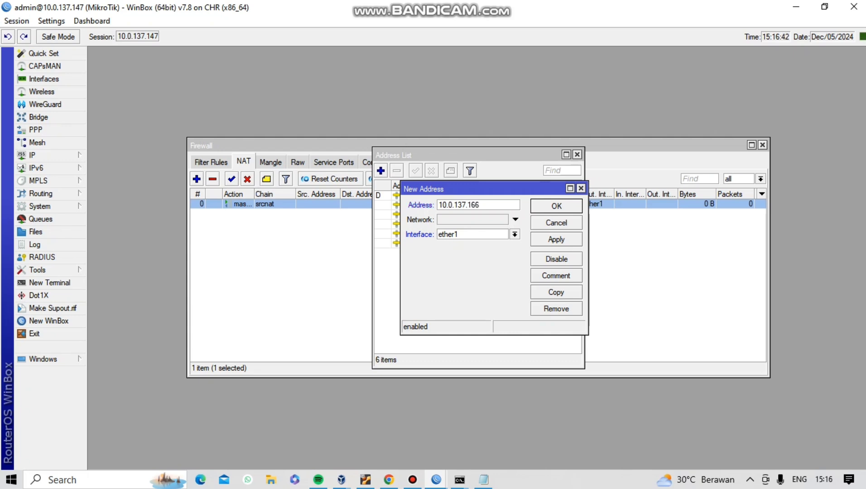
text(/24)
click(516, 220)
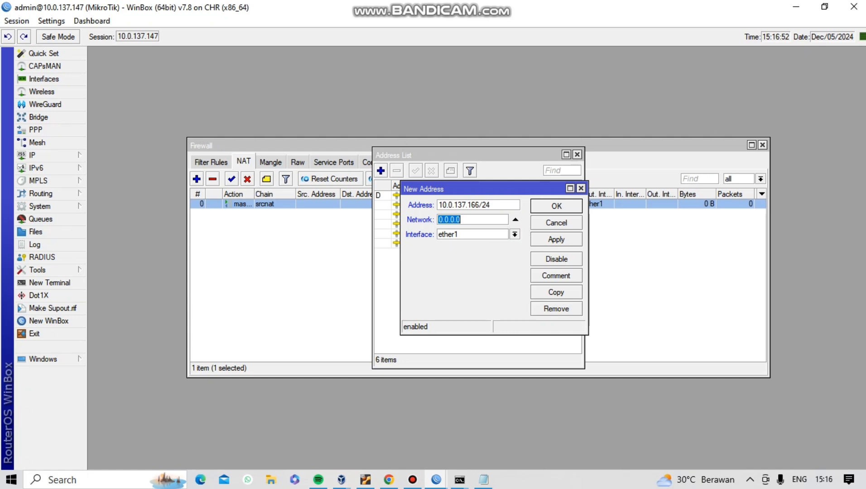
click(515, 235)
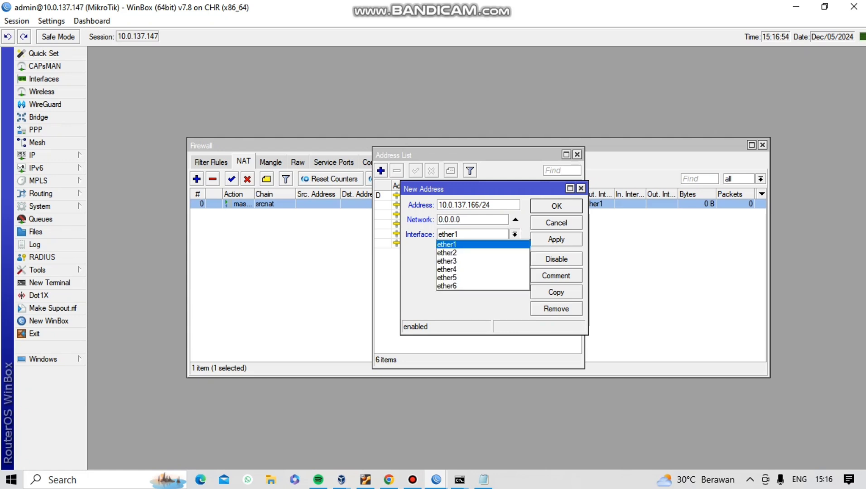
key(Return)
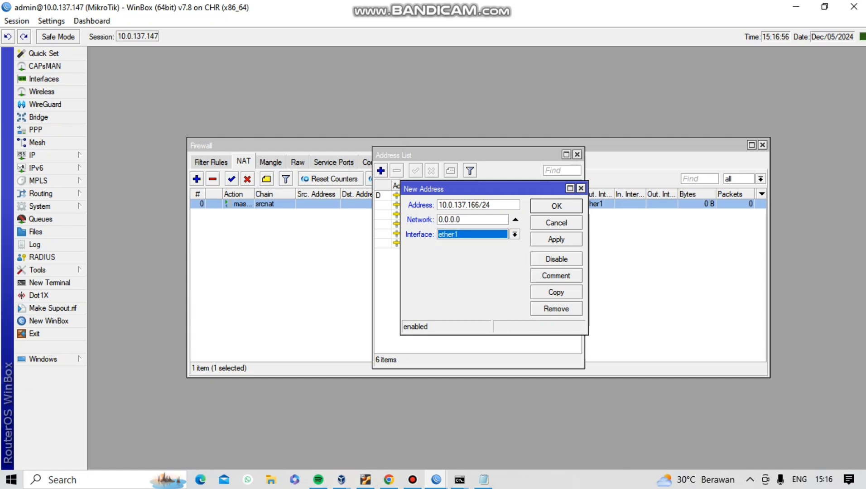
click(556, 239)
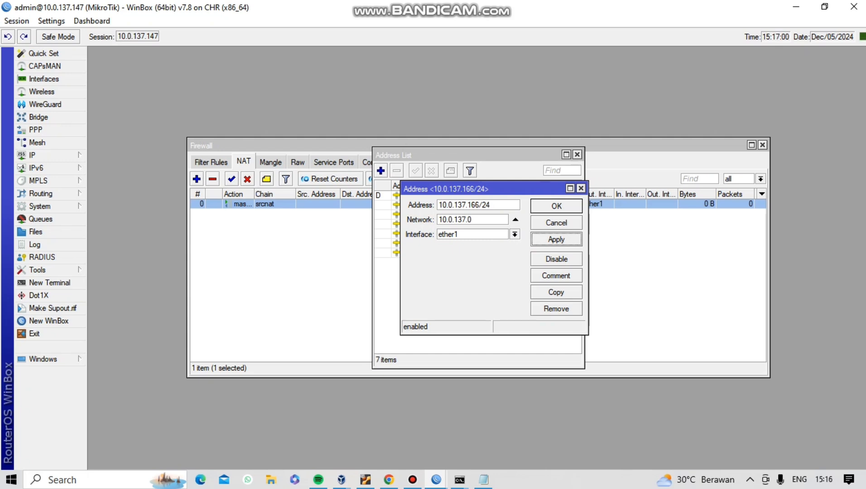
click(556, 206)
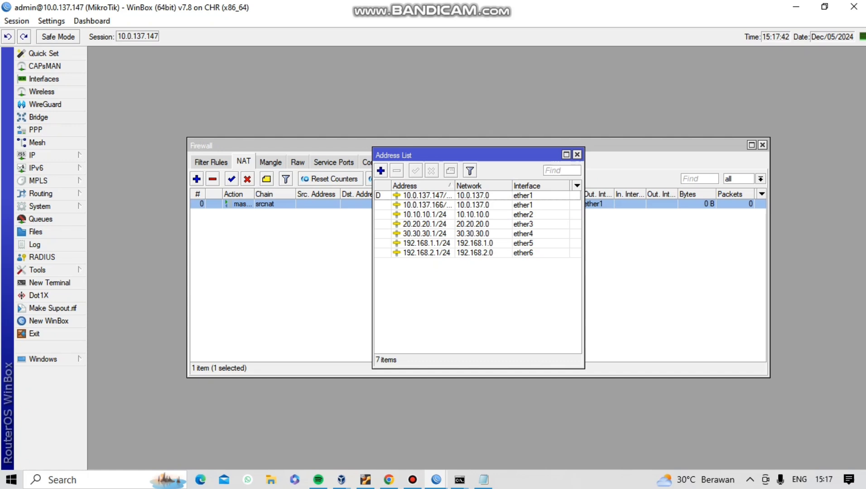
- Add the IP address 10.0.137.167/24 on interface ether1 to the address list
click(426, 205)
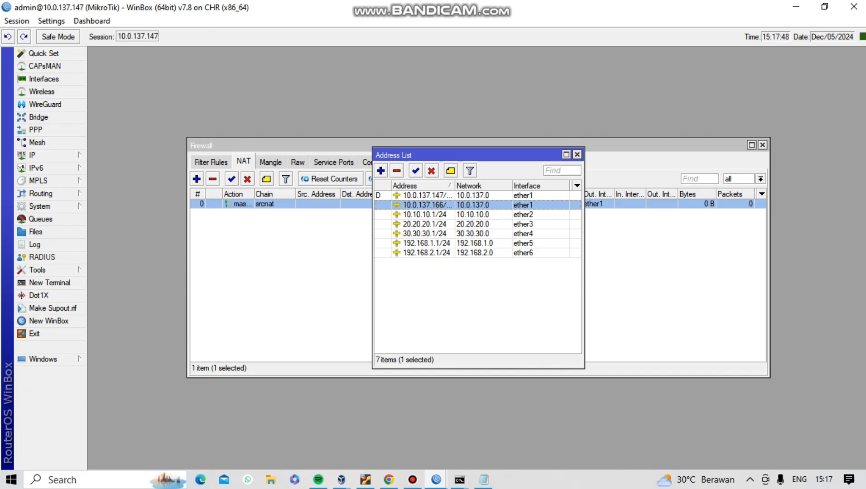
key(Insert)
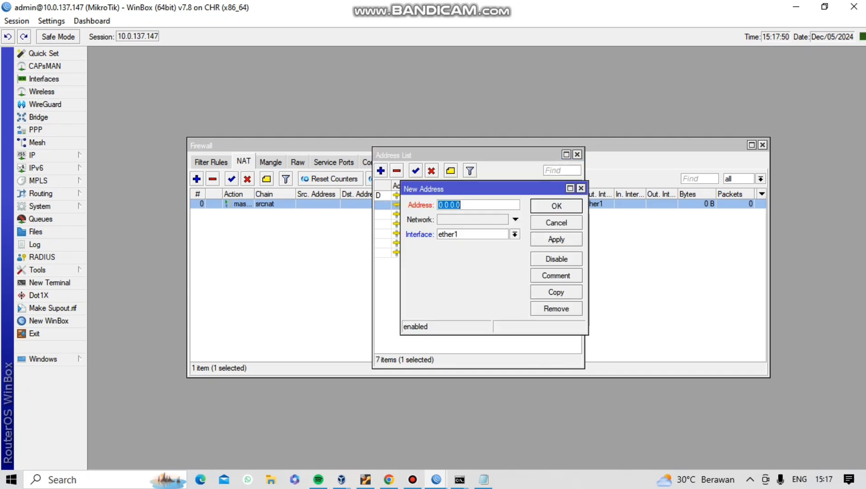
key(BackSpace)
text(10.0.137.167)
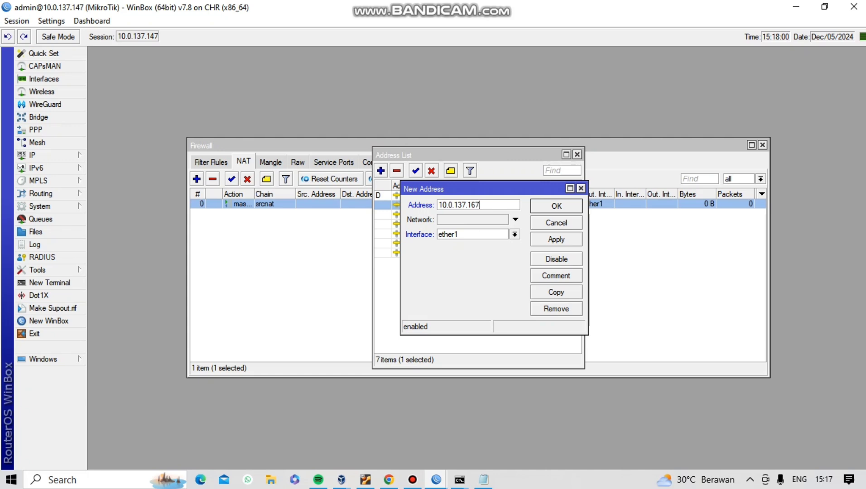
text(/24)
key(Return)
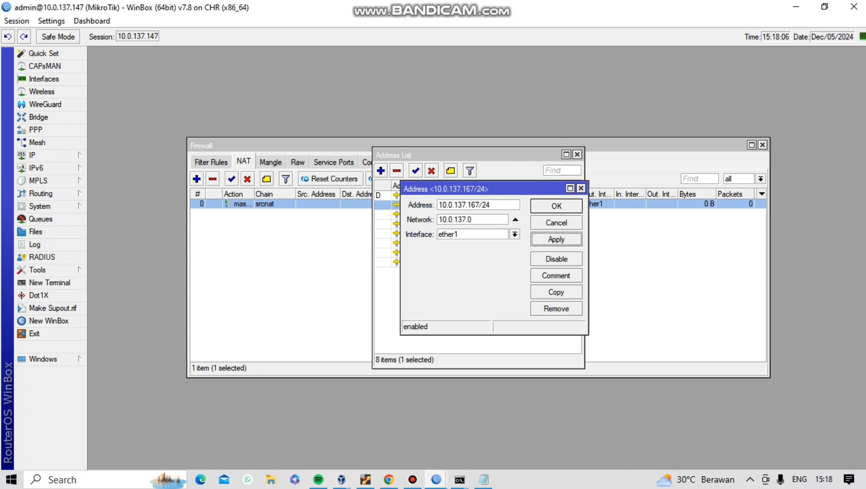
- Add the IP address 10.0.137.168/24 on interface ether1 to the address list
click(380, 171)
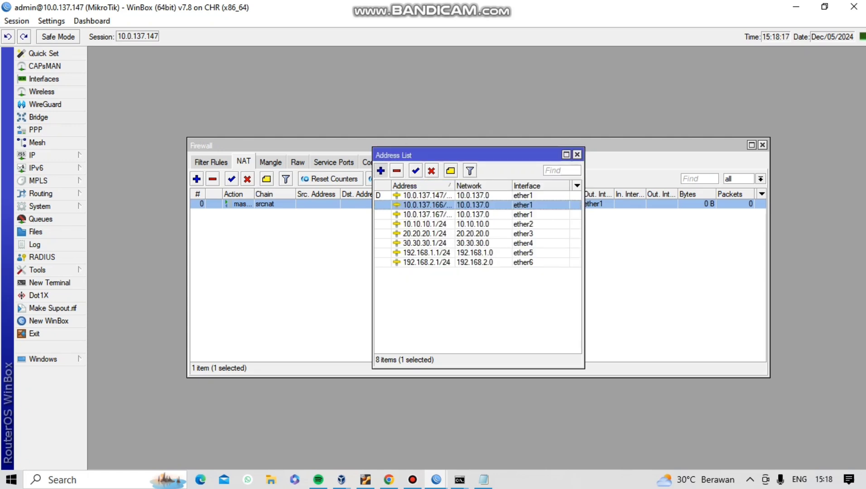
key(BackSpace)
text(10)
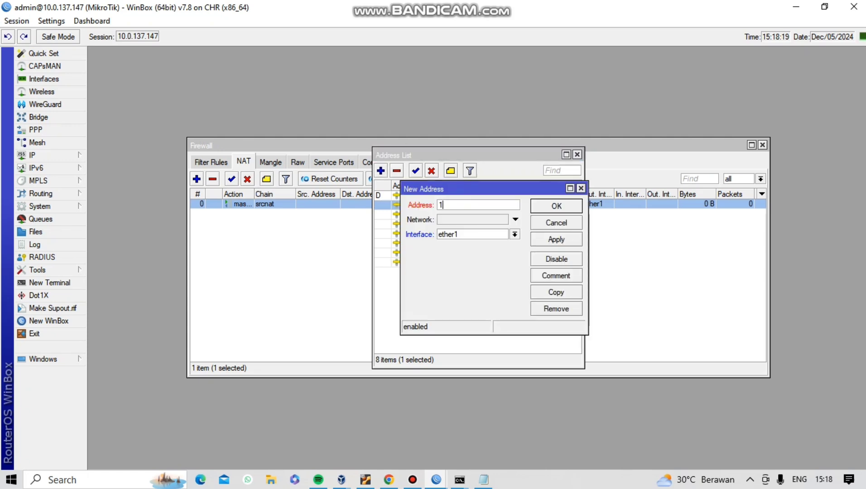
key(BackSpace)
text(0.0.137.168/24)
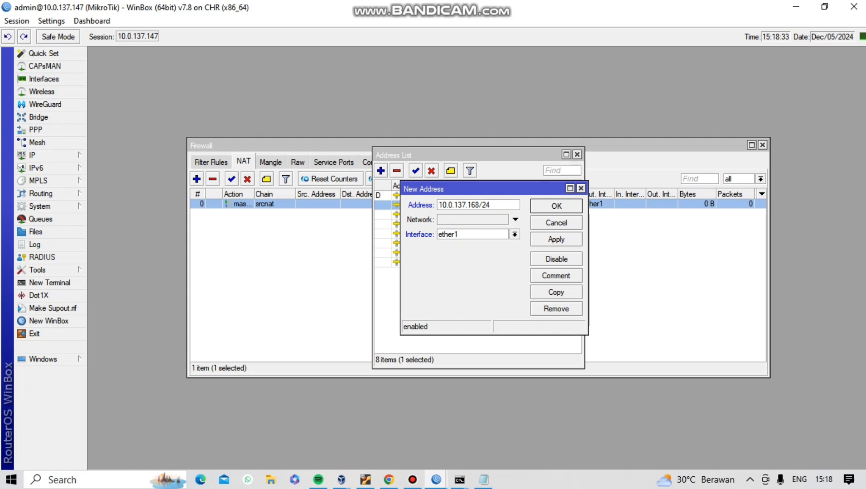
click(557, 240)
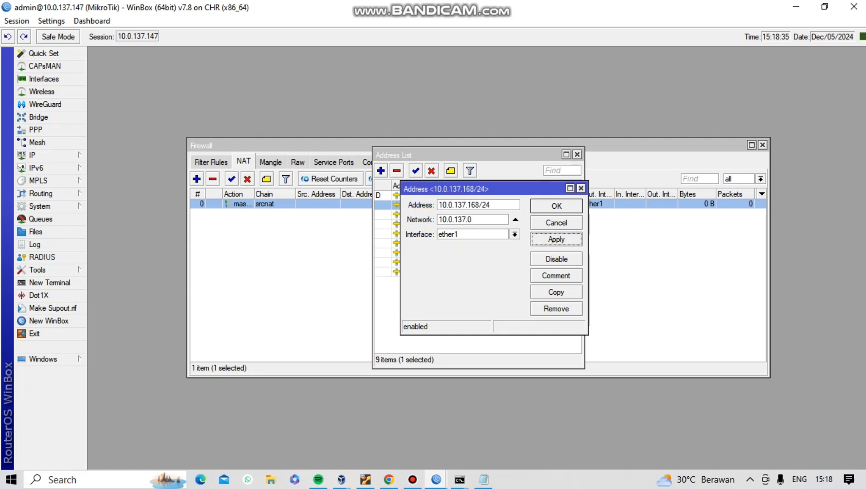
key(Return)
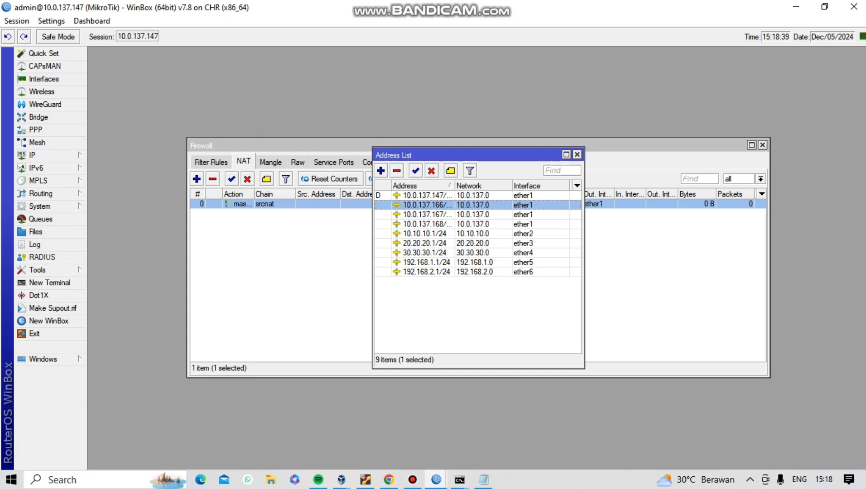
- Add the IP address 10.0.137.169/24 on interface ether1 to the address list
click(380, 171)
key(BackSpace)
text(1)
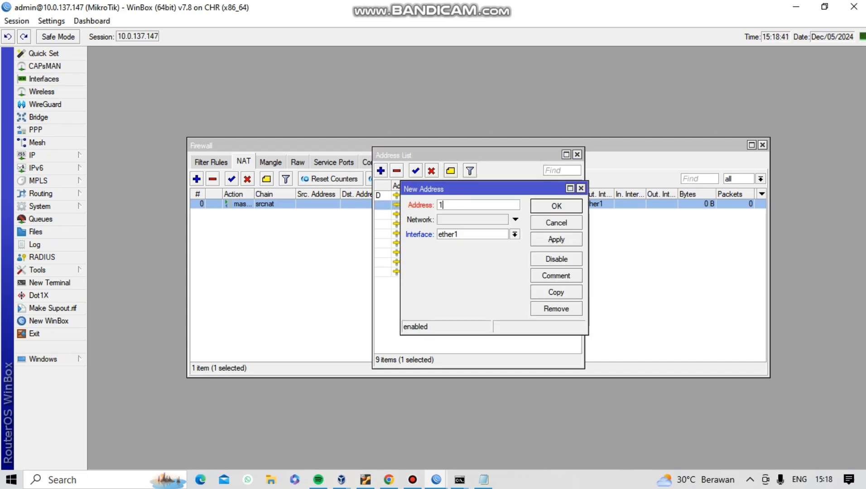
text(0.0.137.169/24)
click(557, 239)
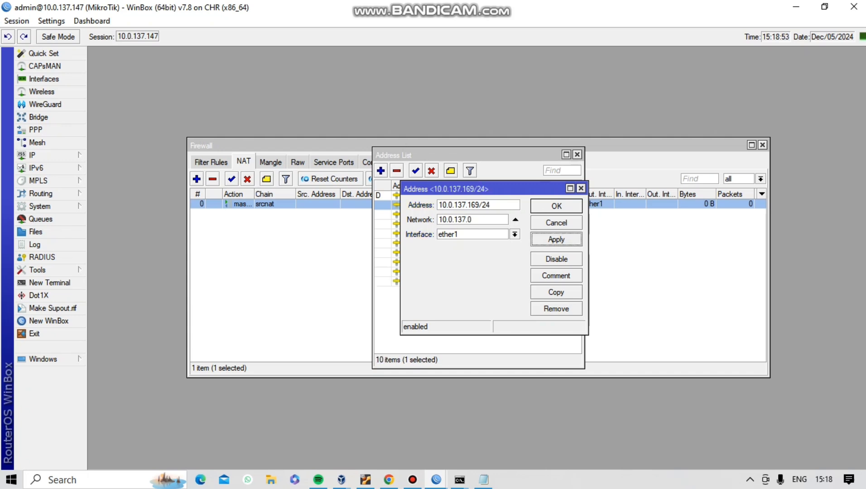
key(Return)
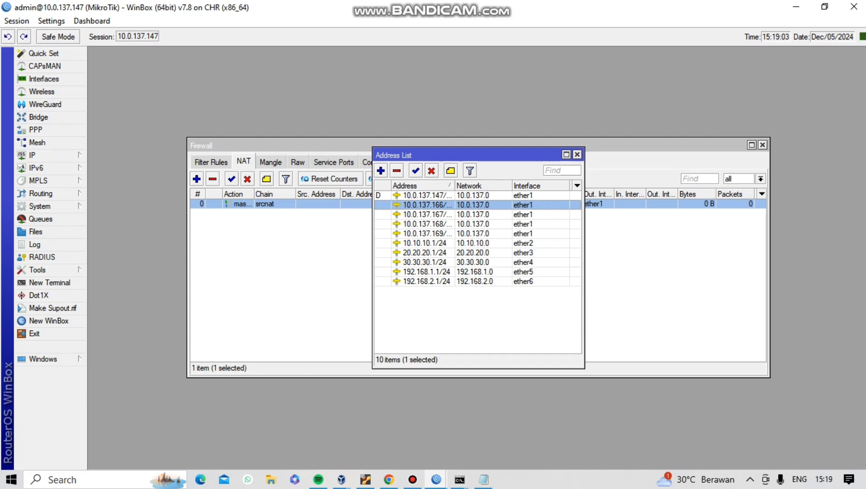
- Add the IP address 10.0.137.170/24 on interface ether1 and close the address list
click(380, 171)
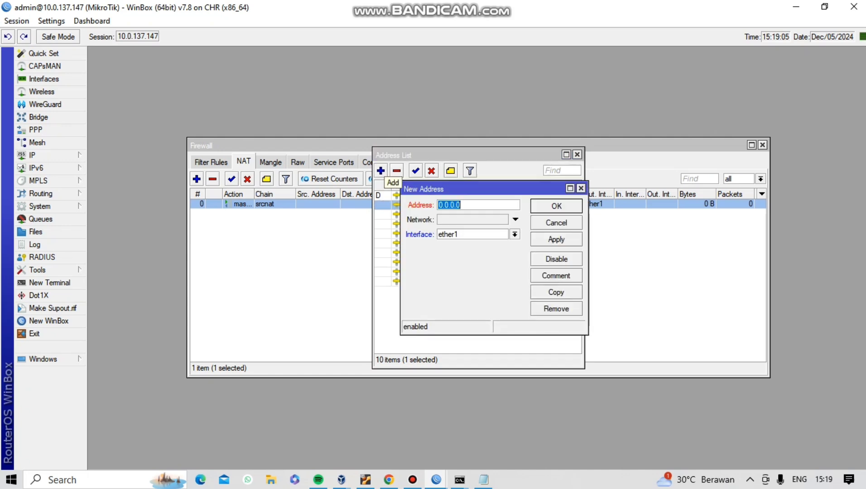
key(BackSpace)
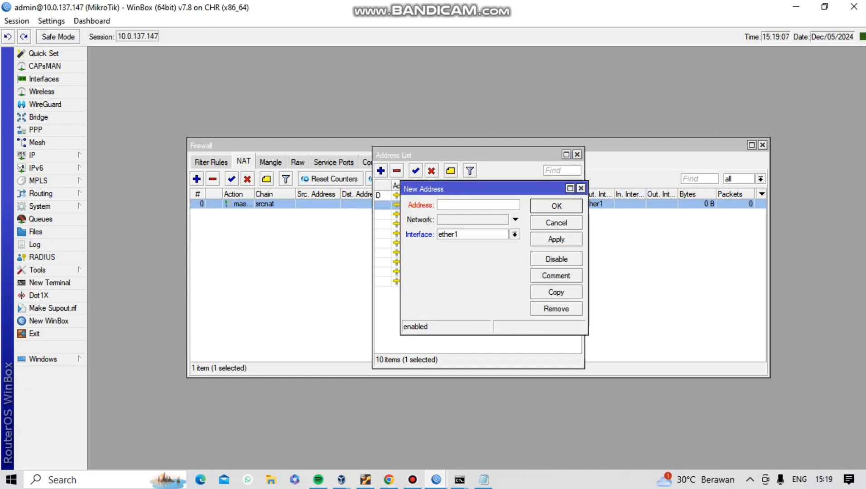
text(10.0.137.170/24)
click(556, 239)
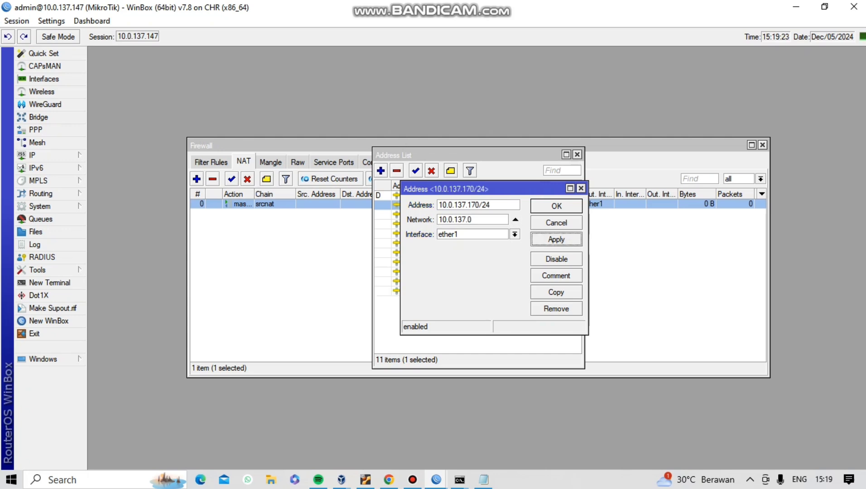
key(Return)
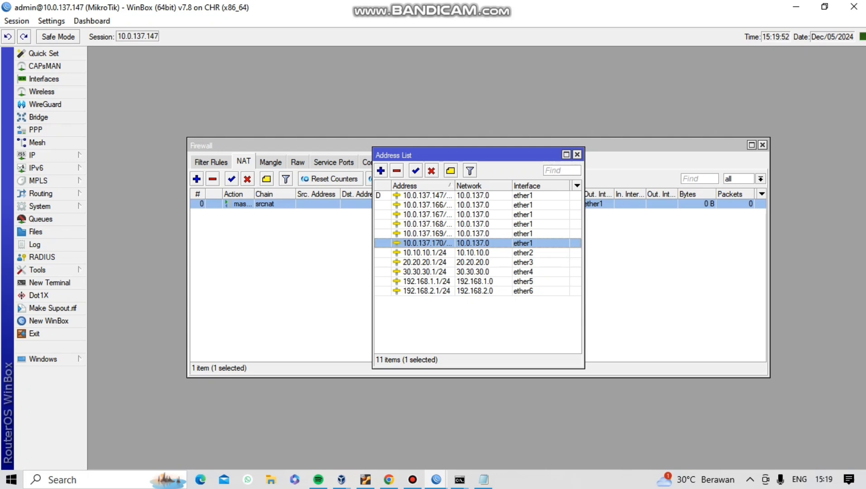
key(Escape)
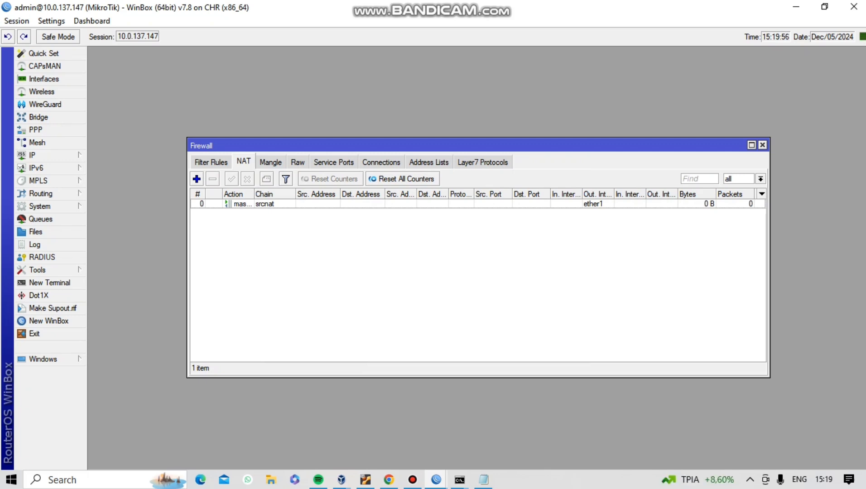
- Open the existing srcnat rule in the firewall NAT list and change its action to src-nat
click(276, 204)
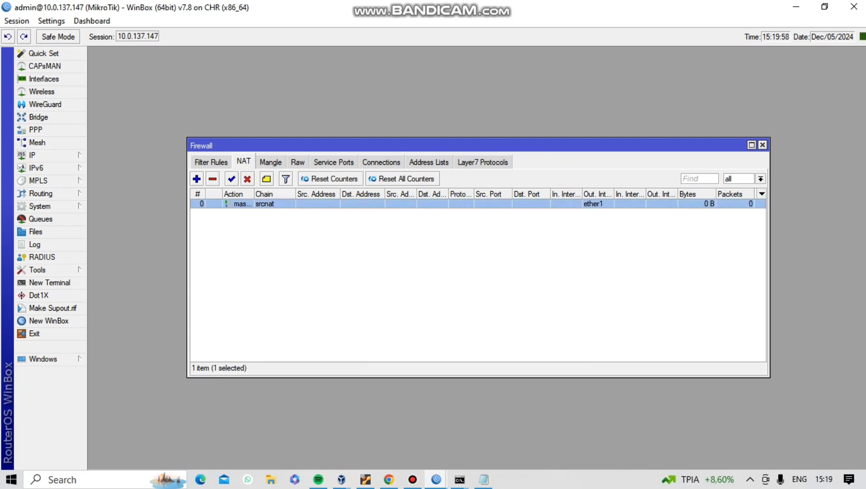
key(Return)
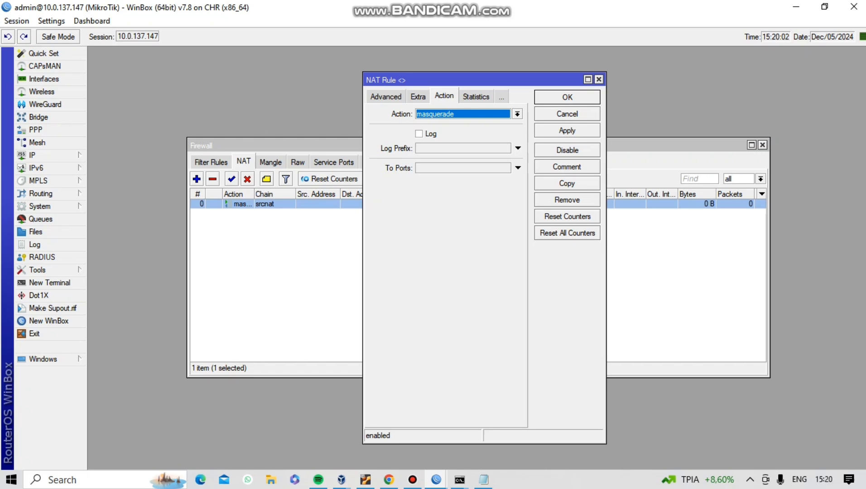
key(alt+Down)
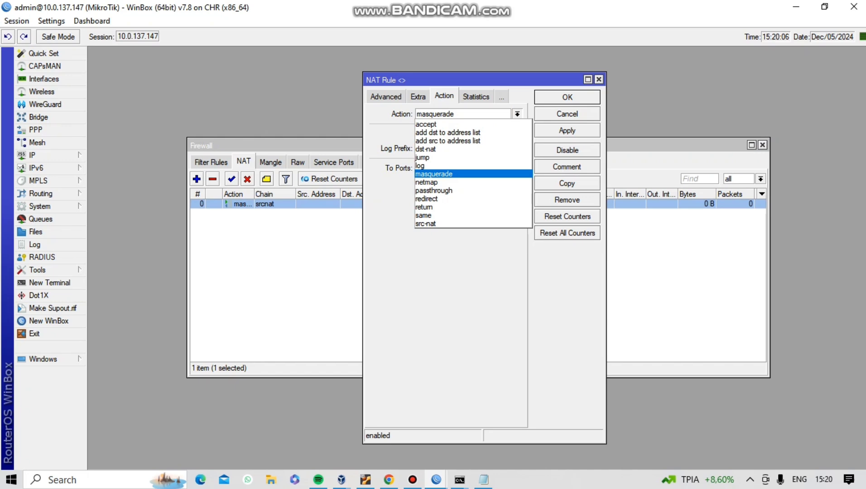
key(Escape)
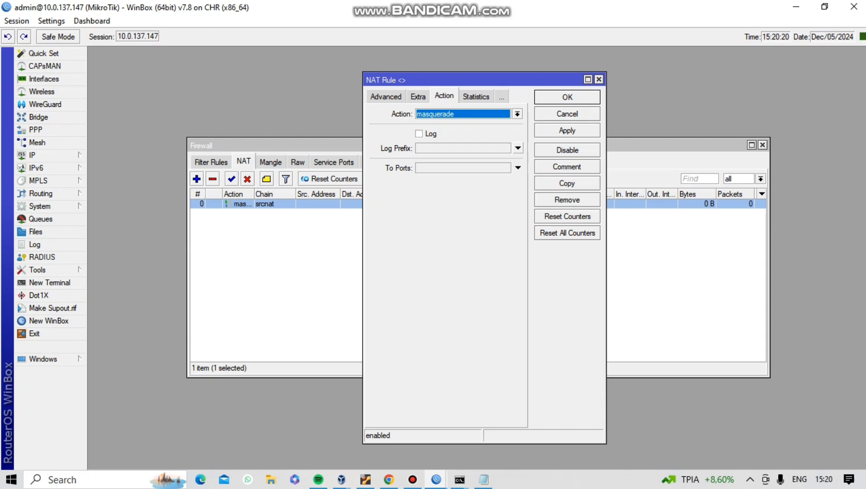
click(517, 148)
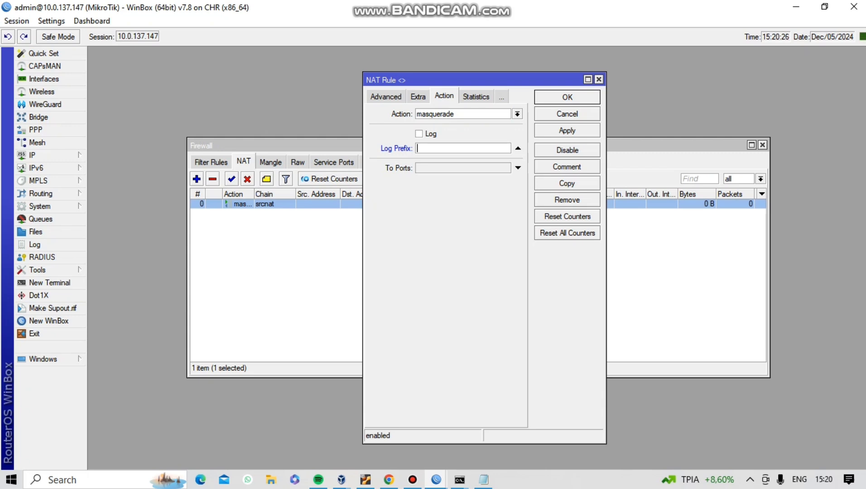
click(516, 113)
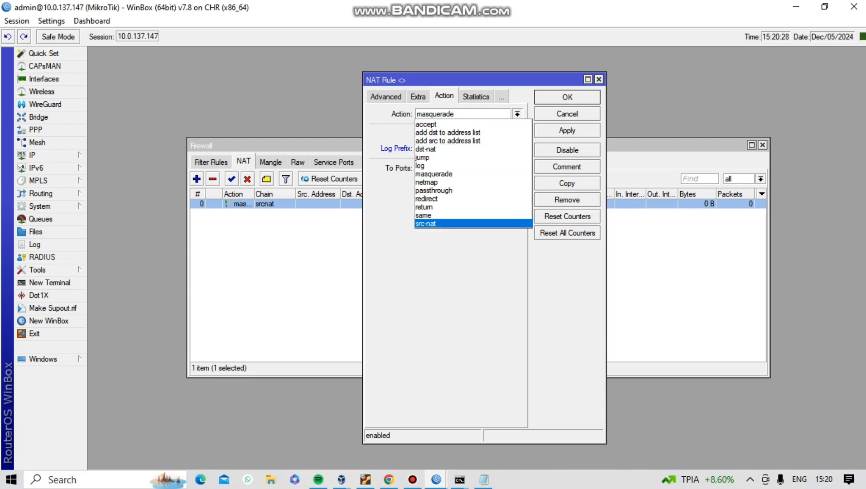
key(Return)
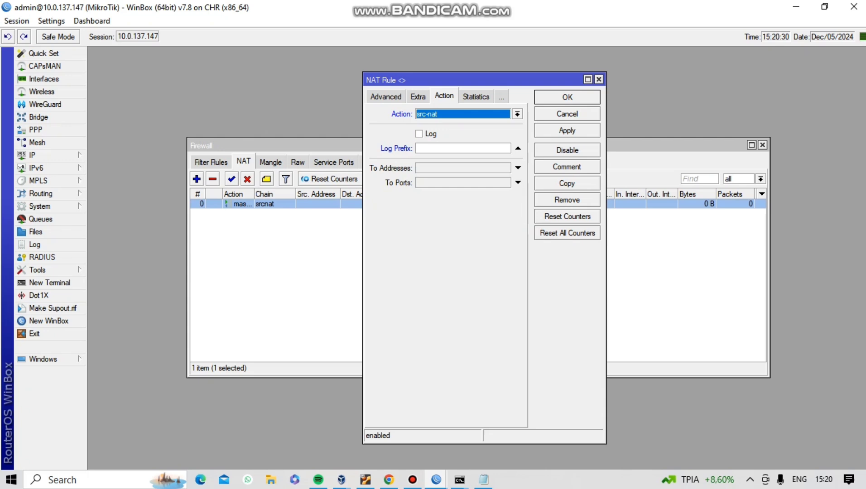
- Set the NAT rule's To Addresses to 10.0.137.167 and save the rule
click(518, 168)
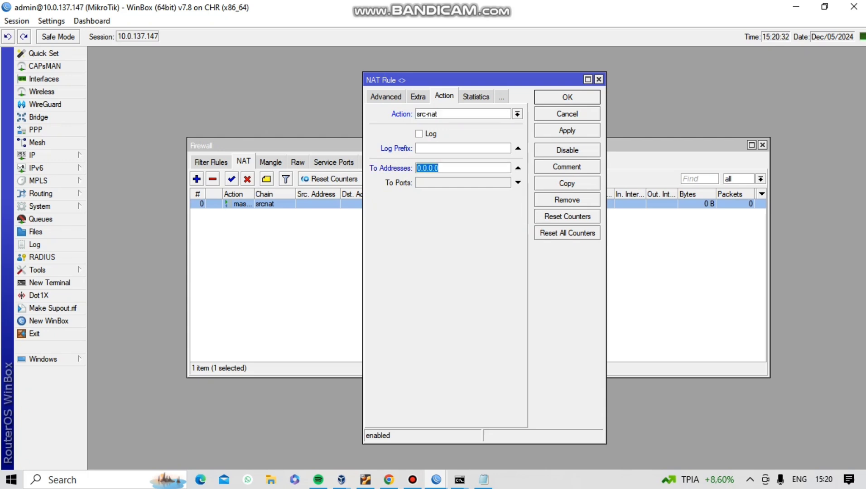
key(BackSpace)
text(10.0.137.167)
click(567, 130)
click(567, 97)
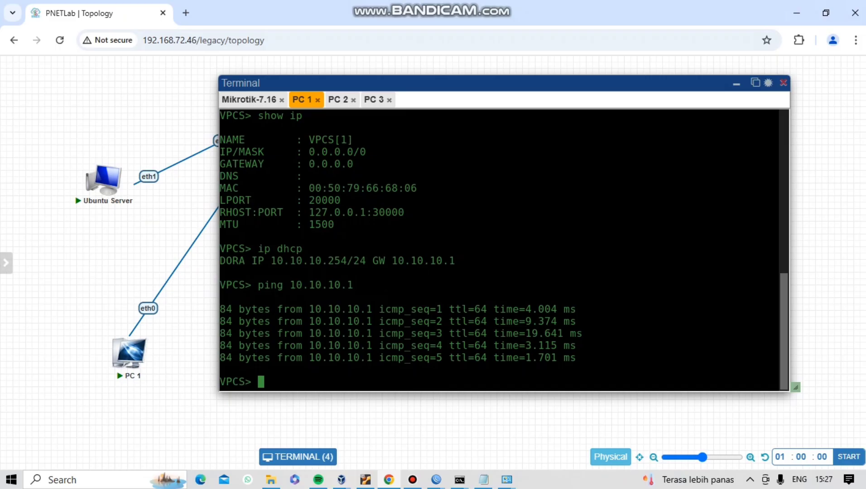
- Ping 8.8.8.8 from the PC 1 terminal to test its internet connection
text(ping 8.8.8)
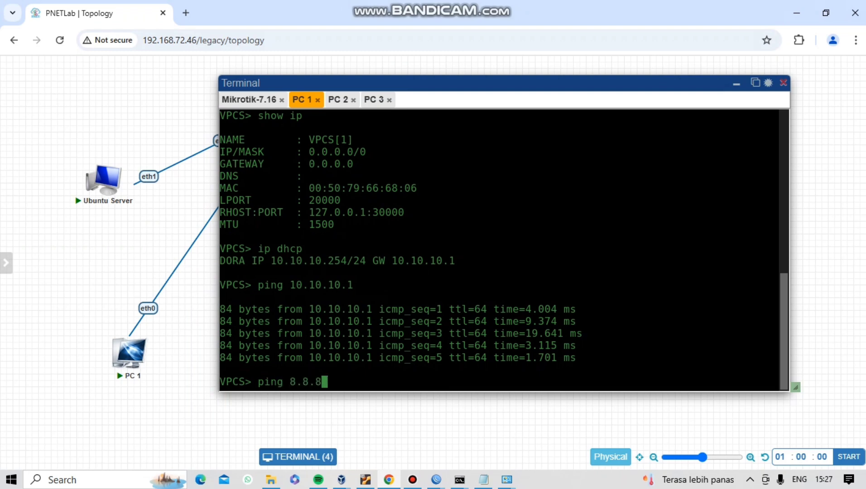
text(.8)
key(Return)
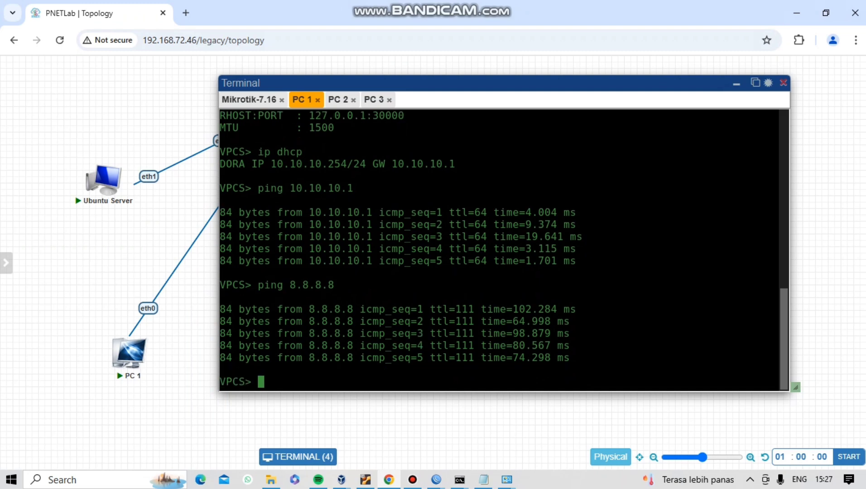
- Ping 8.8.8.8 from the PC 2 terminal to test its internet connection
click(342, 101)
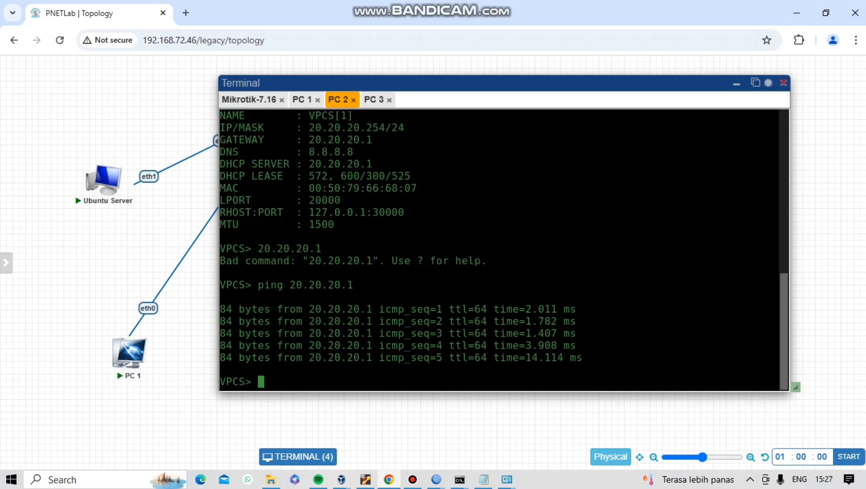
key(Up)
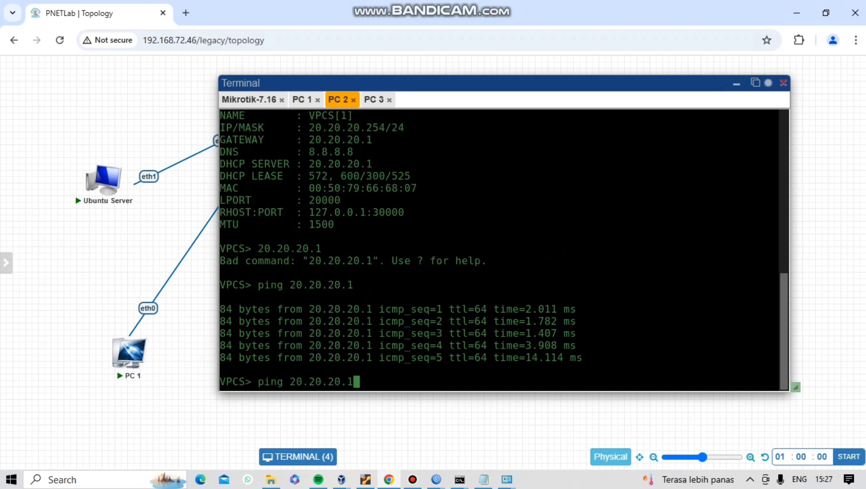
key(Up)
key(Up)
key(Up)
key(Up)
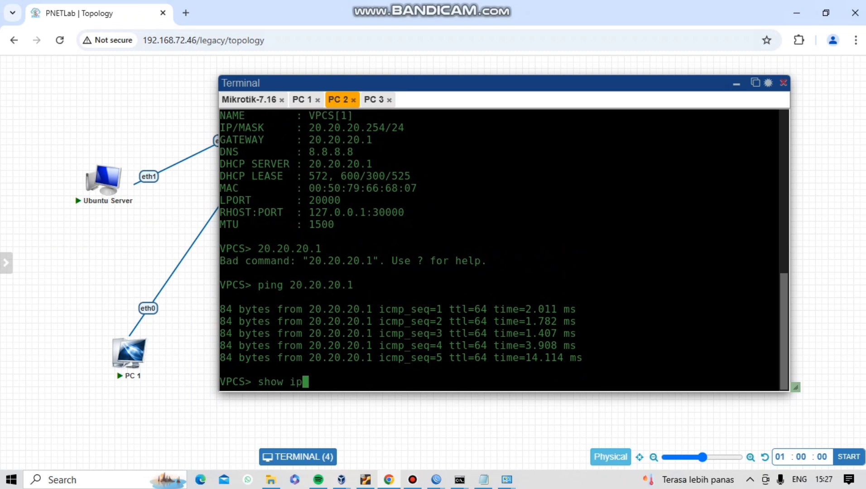
key(BackSpace)
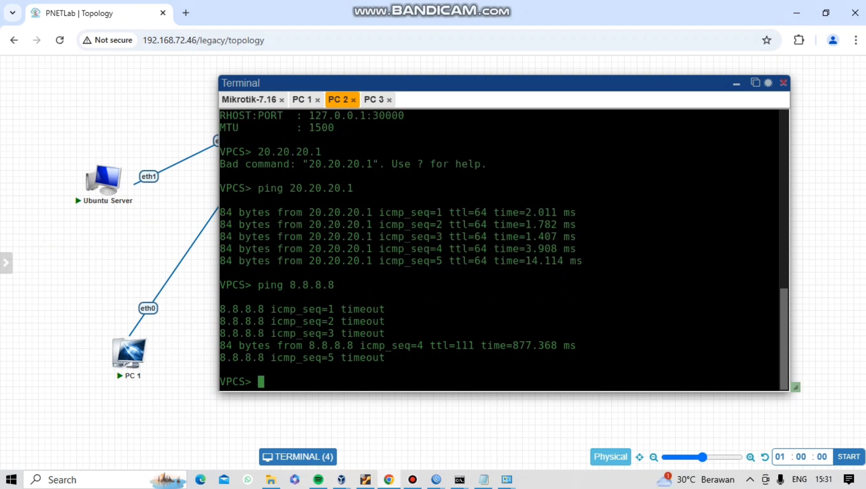
- Ping the gateway 20.20.20.1 from the PC 2 terminal
text(ping 10.10.)
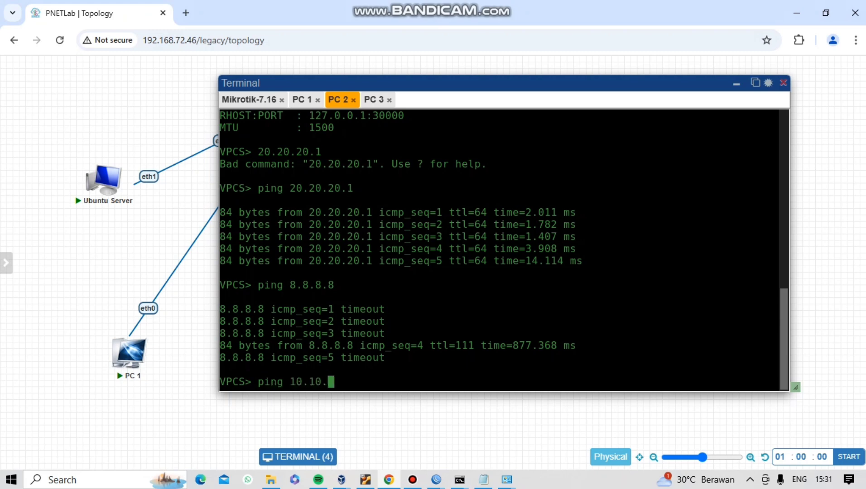
key(BackSpace)
key(BackSpace)
key(BackSpace)
key(BackSpace)
key(BackSpace)
key(BackSpace)
key(BackSpace)
text(20.20.20.1)
key(Return)
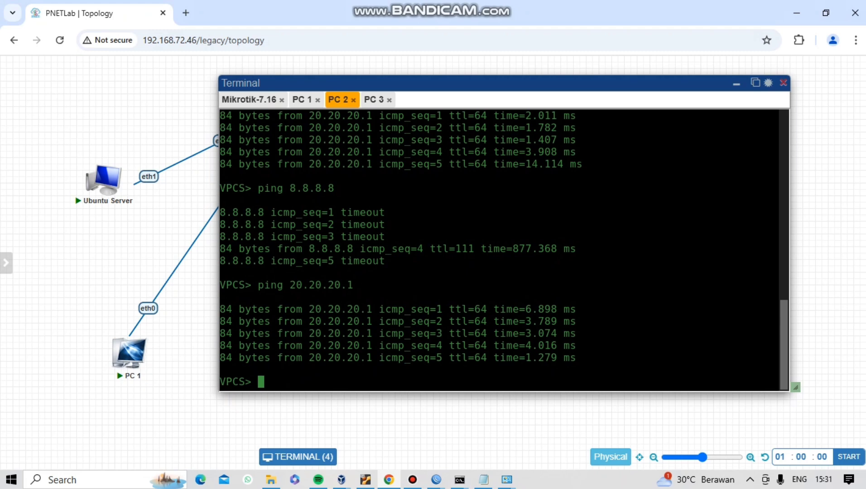
- Ping 8.8.8.8 from the PC 3 terminal to test its internet connection
click(375, 100)
text(ping )
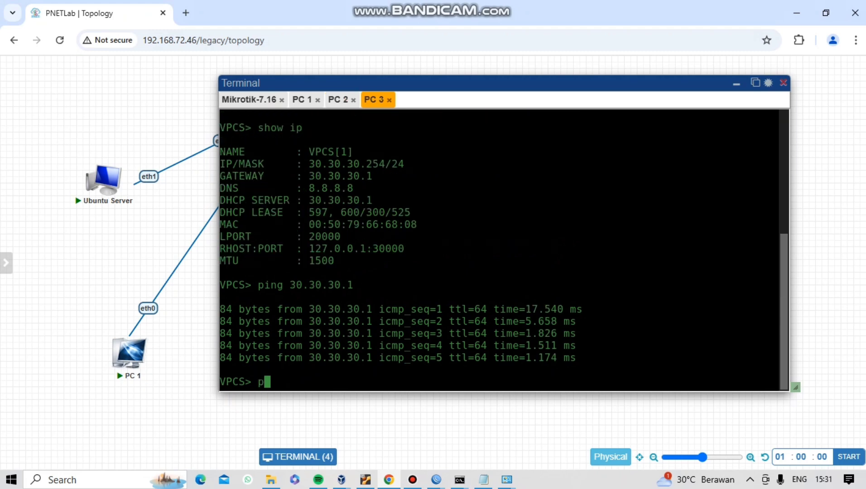
text(30)
key(BackSpace)
key(BackSpace)
text(8.8.8.8)
key(Return)
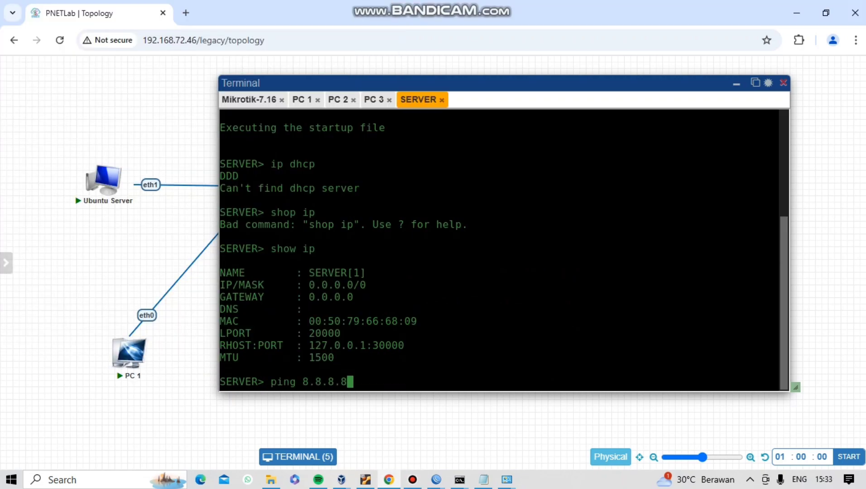
- Ping 8.8.8.8 from the SERVER terminal
key(Return)
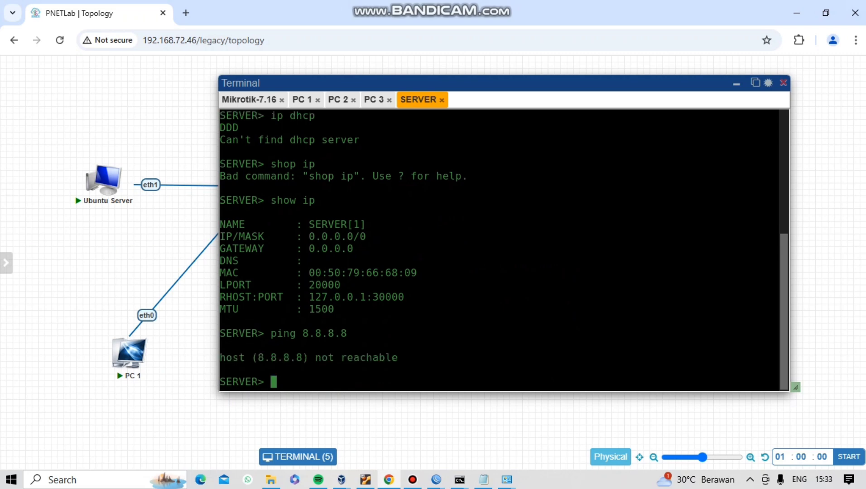
click(413, 480)
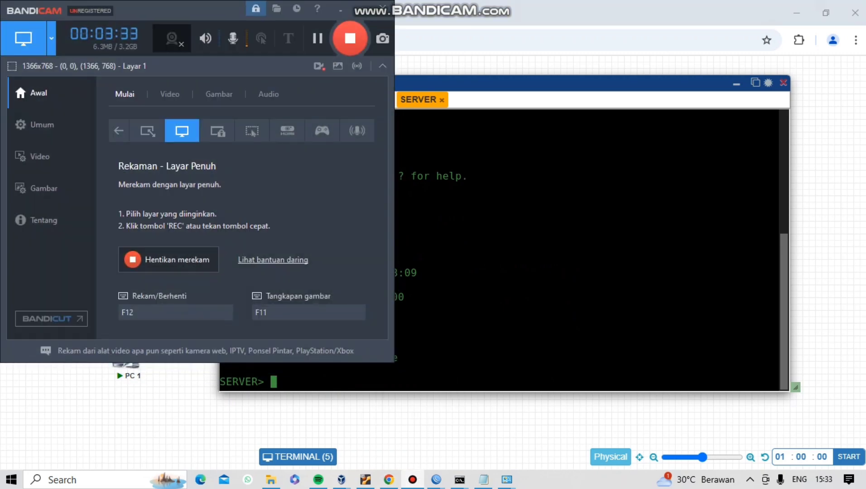
click(318, 39)
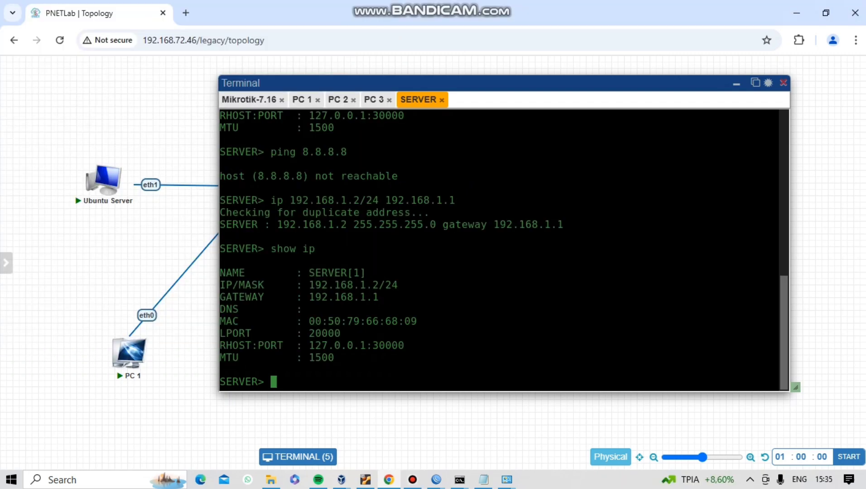
- Test the SERVER's internet connection by pinging 8.8.8.8 twice from its terminal
text(ping 8.8.8.)
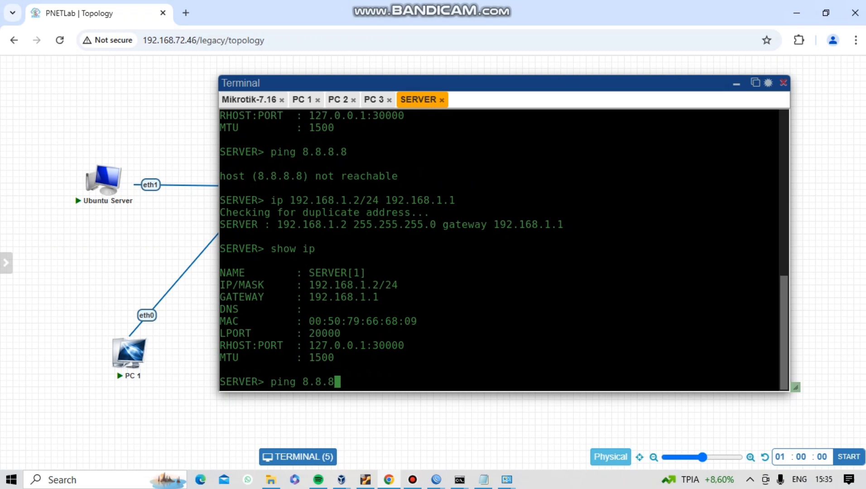
text(8)
key(Return)
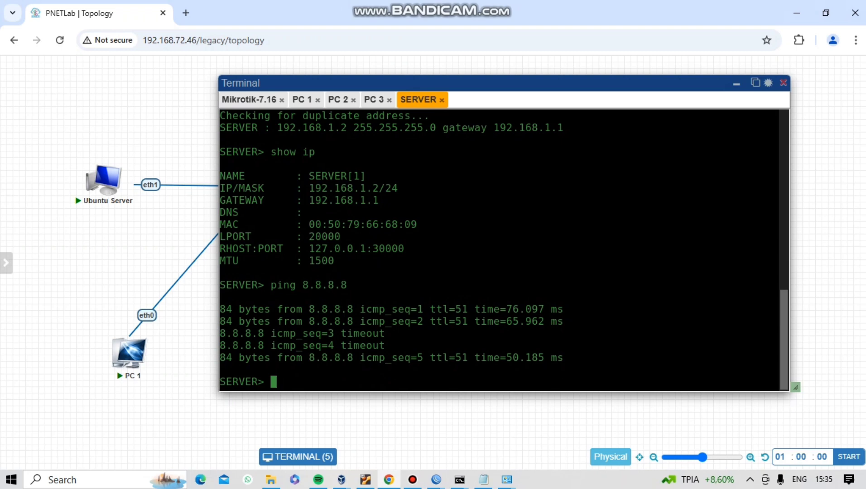
text(pi)
key(BackSpace)
key(BackSpace)
key(Up)
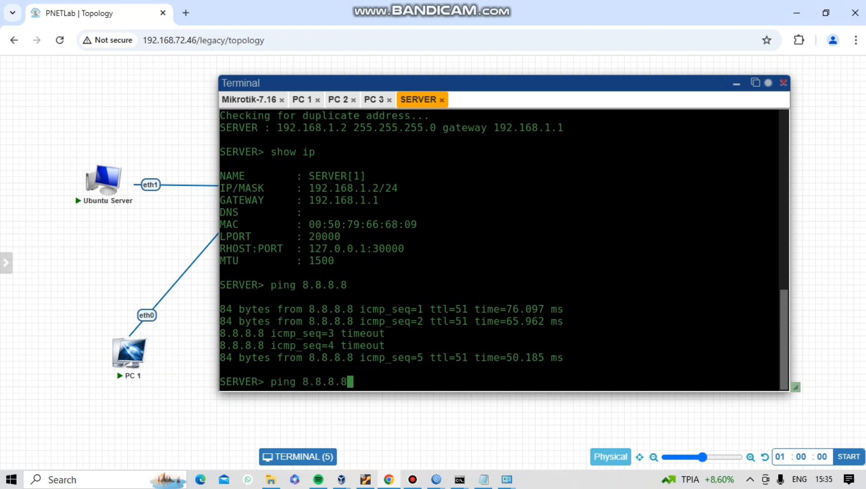
key(Return)
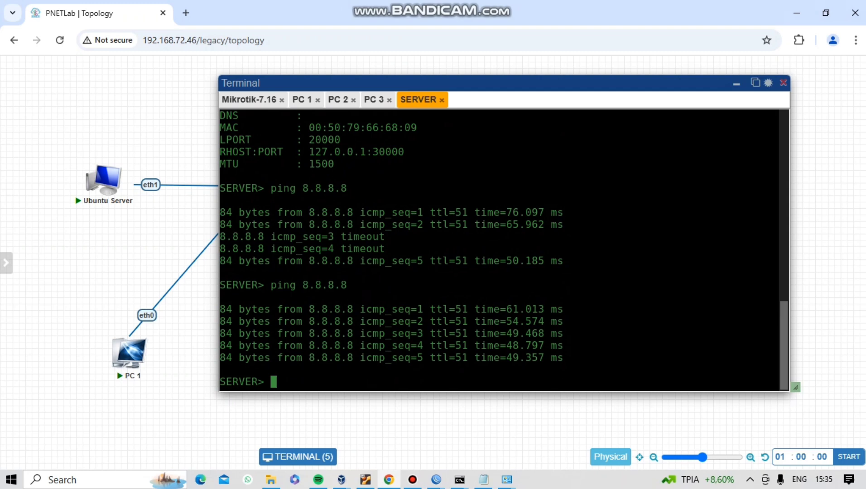
- Minimize the terminal window and place a new text box above the Ubuntu Server node in the topology
click(736, 84)
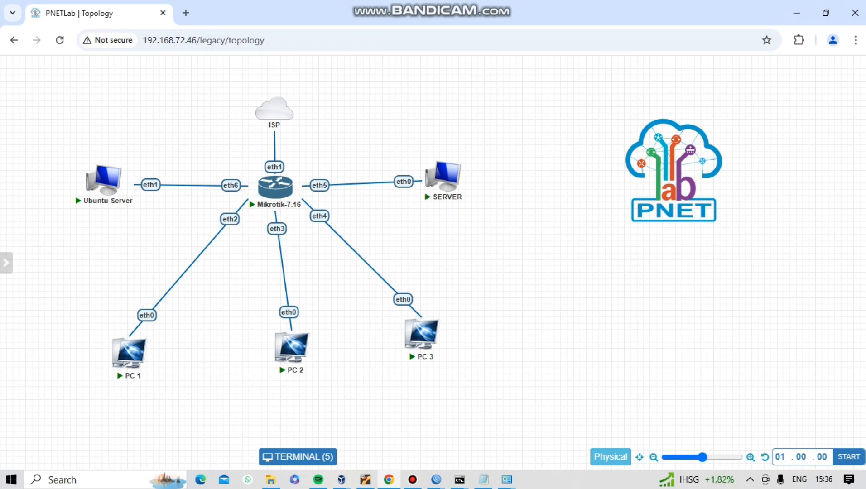
mouse_move(103, 186)
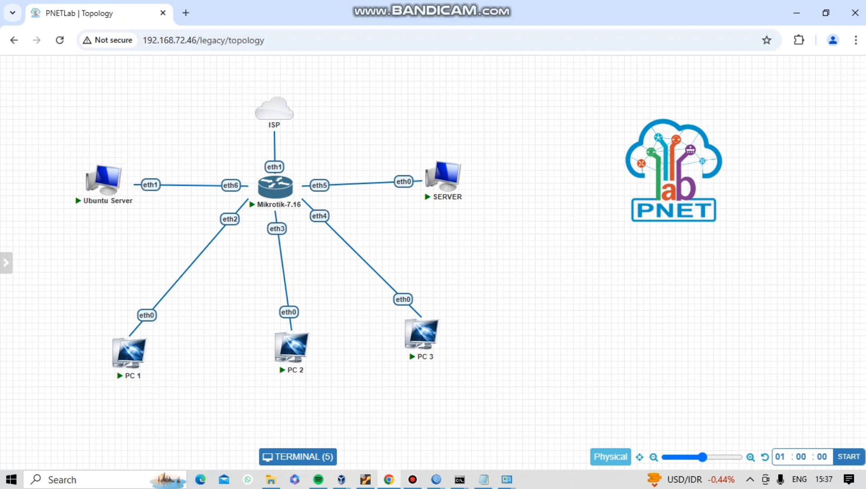
right_click(130, 90)
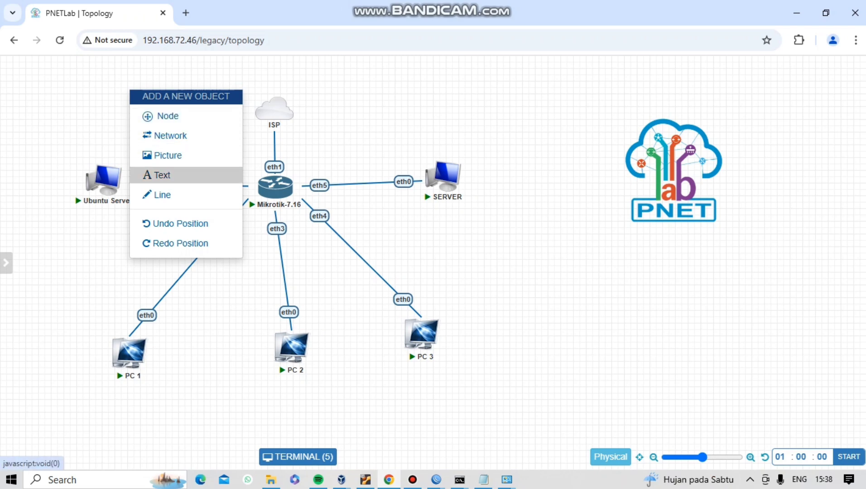
click(164, 175)
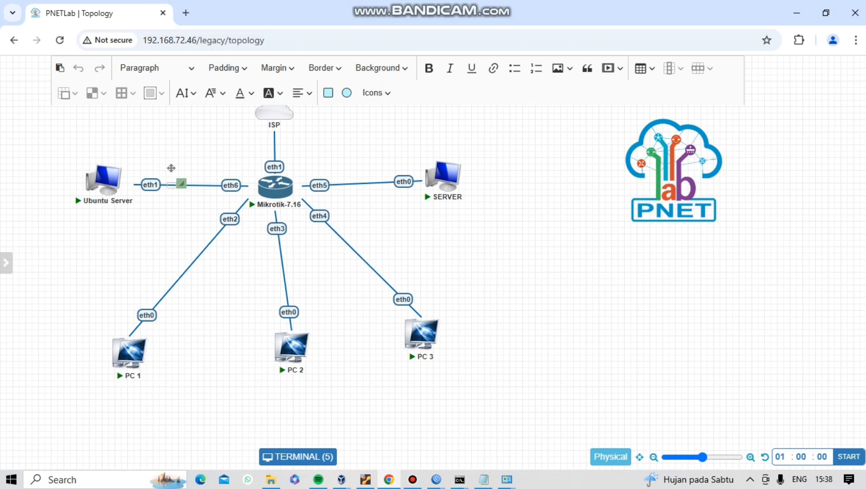
drag(68, 128, 155, 204)
drag(171, 168, 65, 107)
click(103, 135)
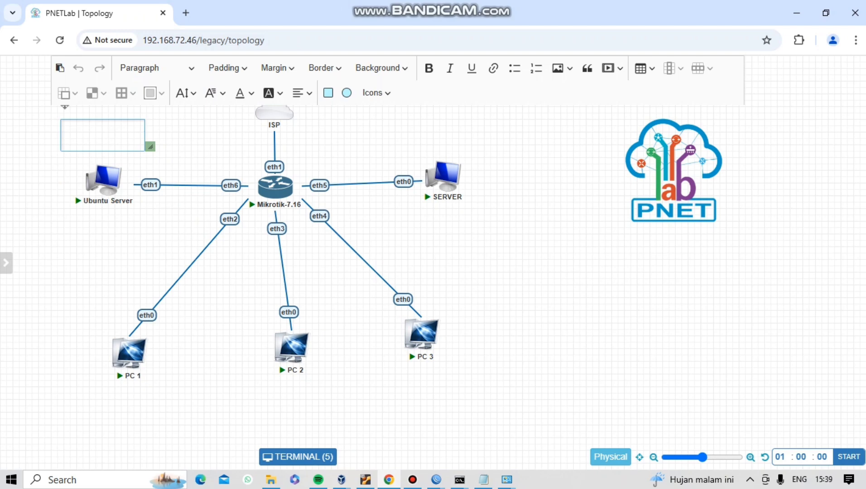
- Label the Ubuntu Server with the text "Web Server" and the address 192.168.2.254 in the text box
text(j)
key(BackSpace)
text(Web)
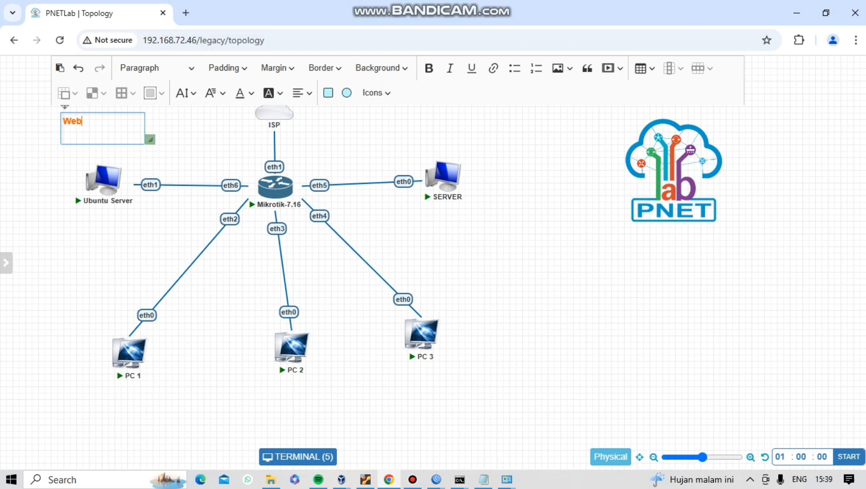
text( Server)
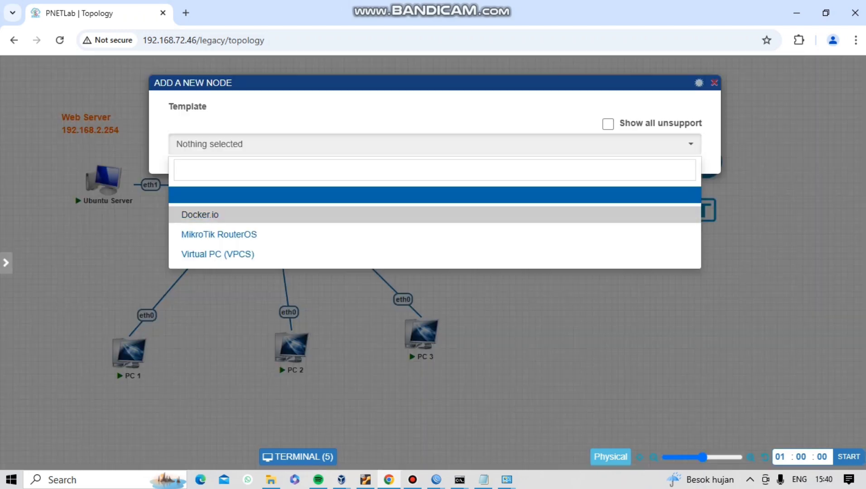
- Add one Virtual PC (VPCS) node named PC to the topology
click(218, 254)
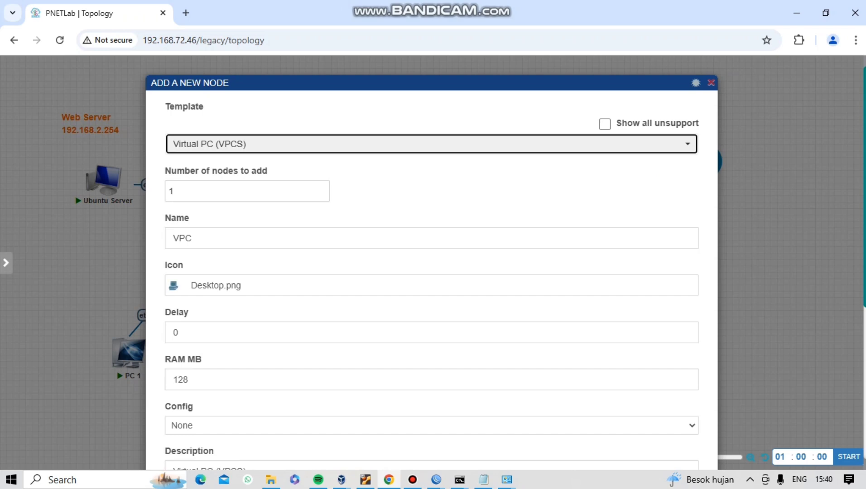
click(174, 239)
key(BackSpace)
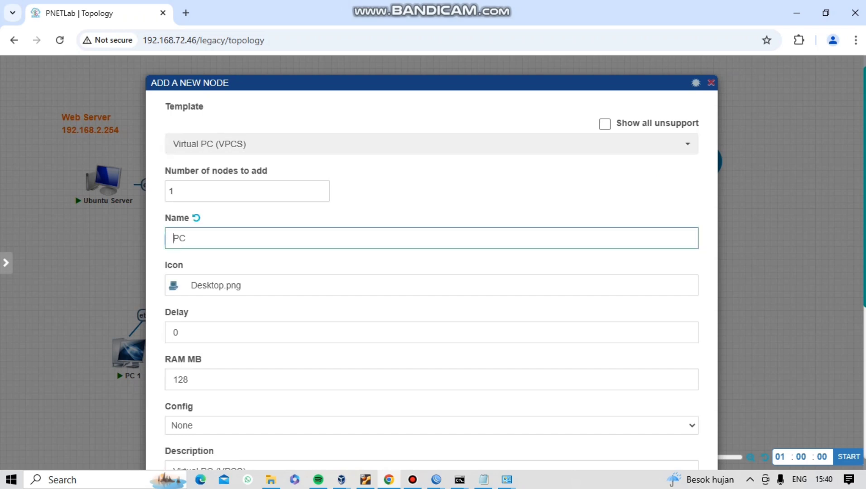
scroll(430, 271, down, 6)
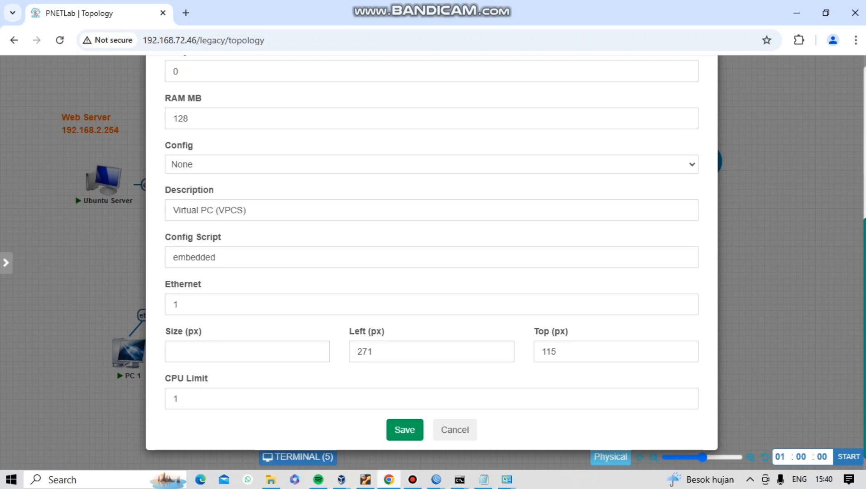
click(404, 430)
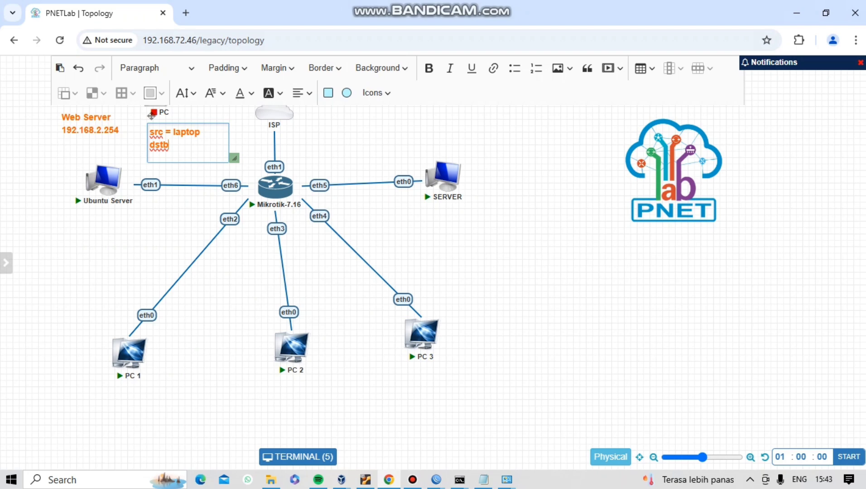
- Complete the src/dst text note near the PC node with "dstb 10.0.137.147" and "dst 192.168.2.254"
text(10.0)
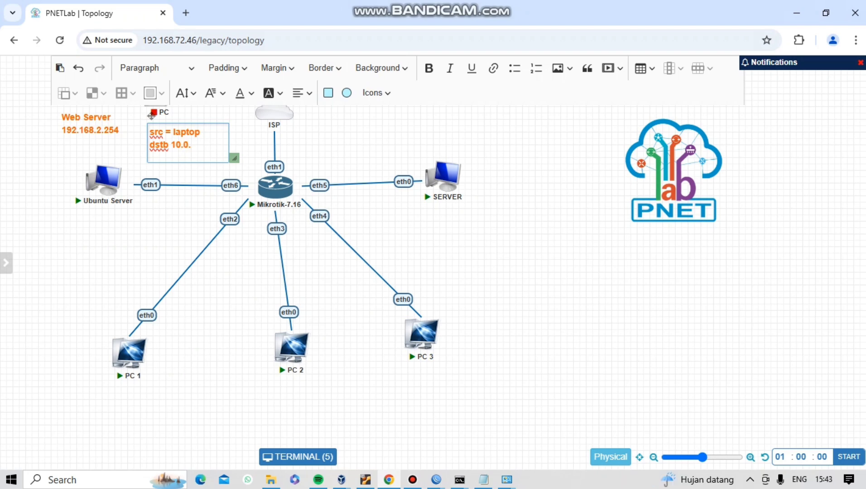
text(.137.147)
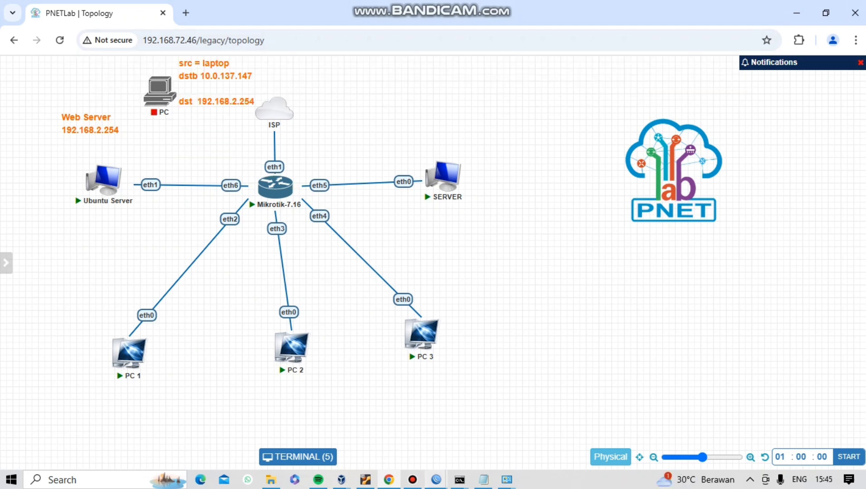
- Switch to the router's WinBox session and create a new firewall NAT rule with the dstnat chain
click(436, 480)
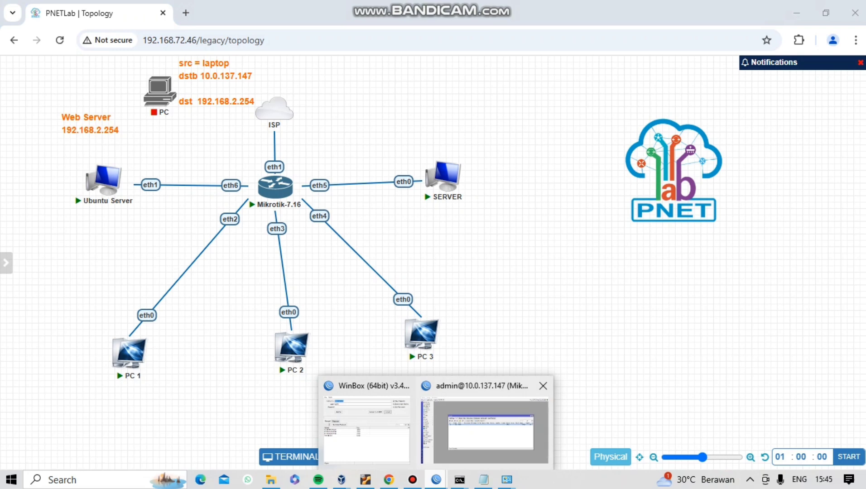
click(484, 430)
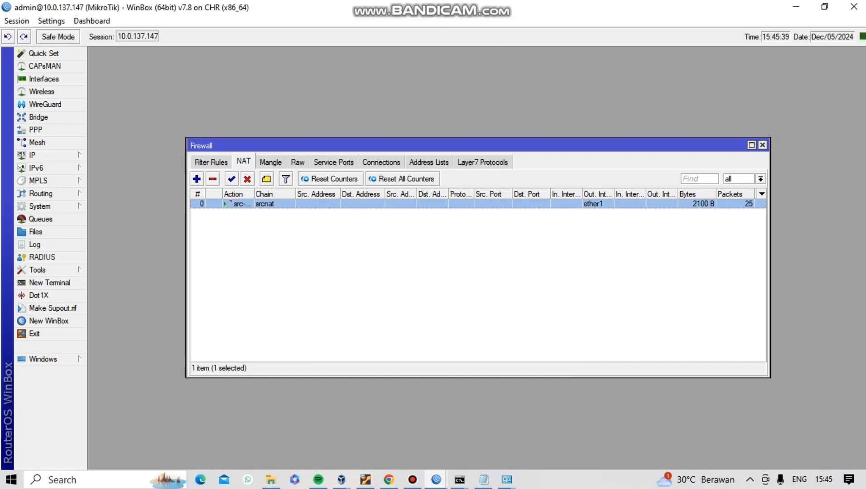
click(196, 179)
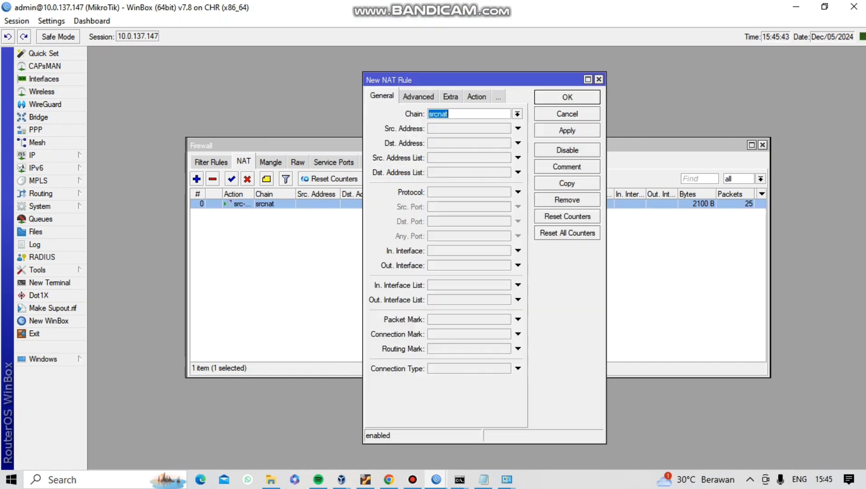
click(517, 114)
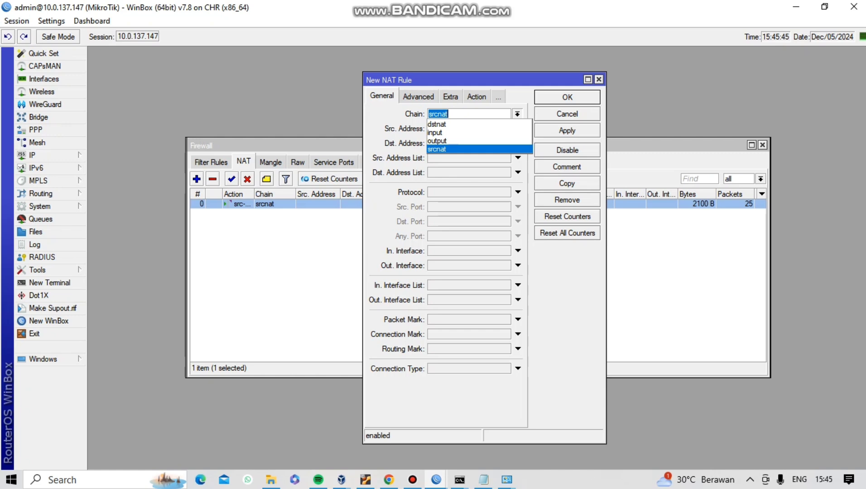
click(519, 125)
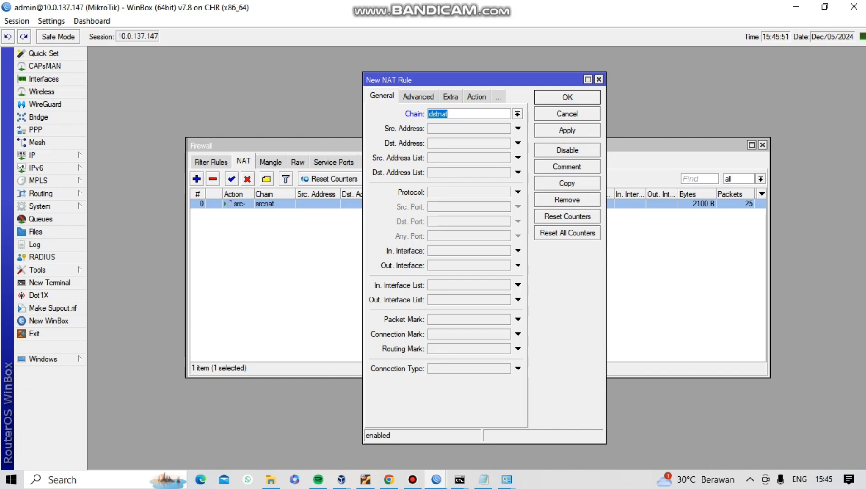
- Set the new NAT rule's destination address to 10.0.137.147 and its protocol to 6 (tcp)
click(518, 143)
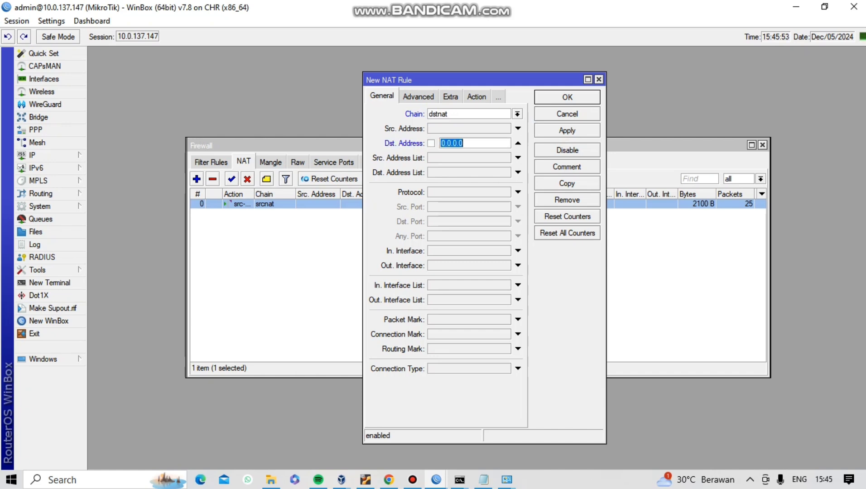
key(BackSpace)
text(10.0.137.147)
click(518, 192)
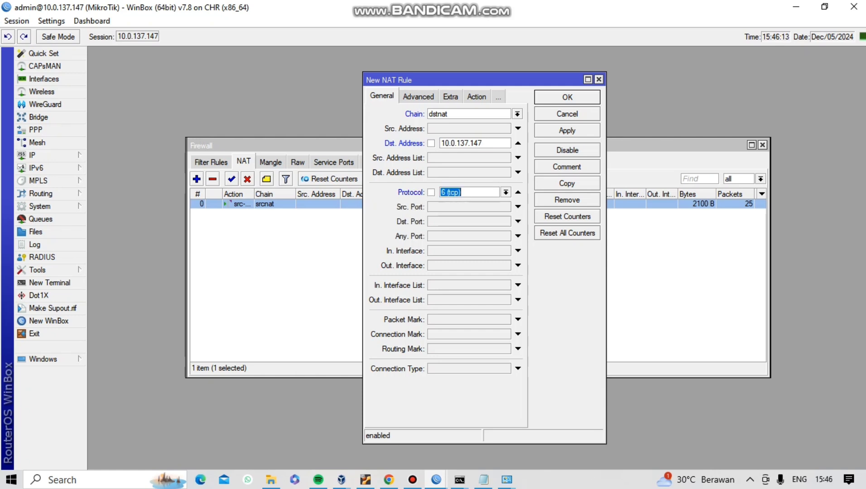
- Set the new NAT rule's destination port to 8181 and its action to dst-nat
click(469, 222)
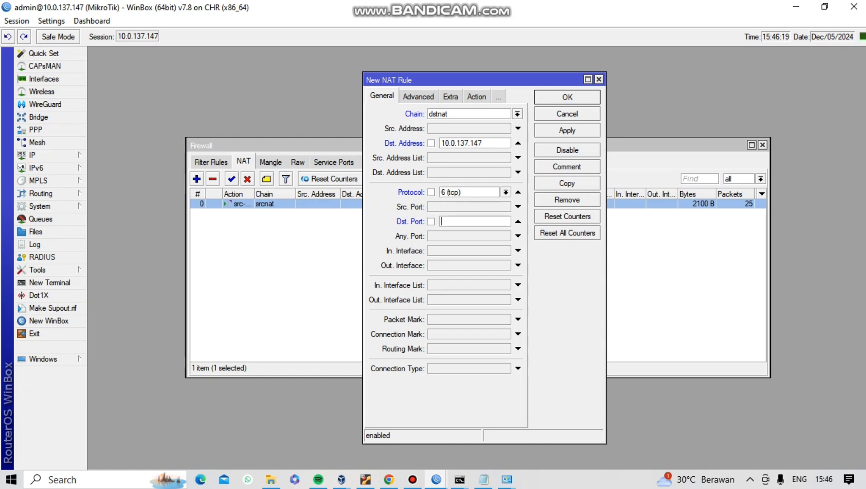
text(8181)
click(476, 96)
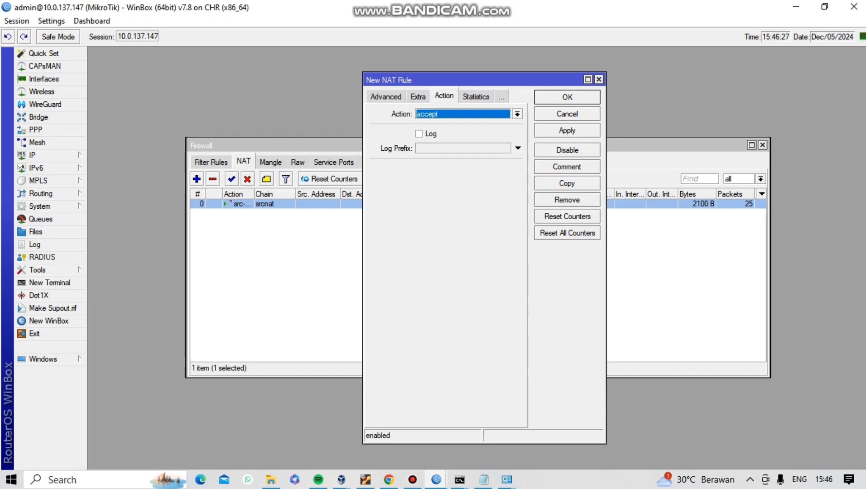
click(518, 114)
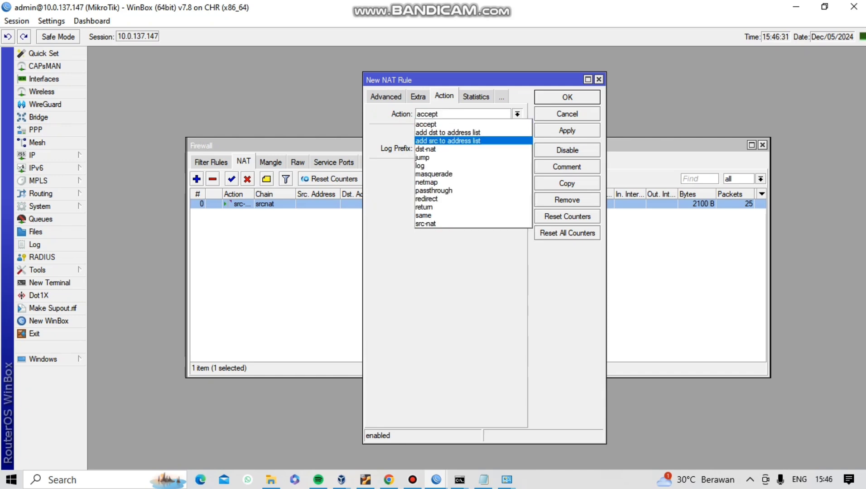
key(Return)
key(alt+Down)
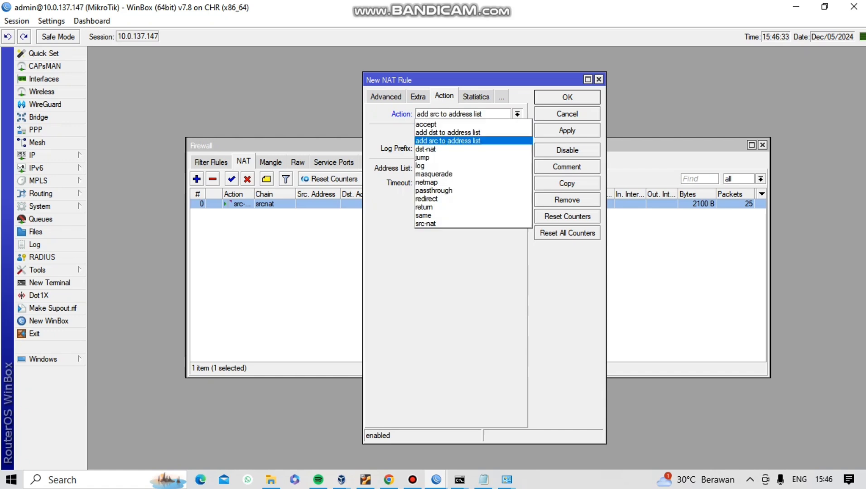
key(Down)
key(Down)
key(Down)
key(Down)
key(Down)
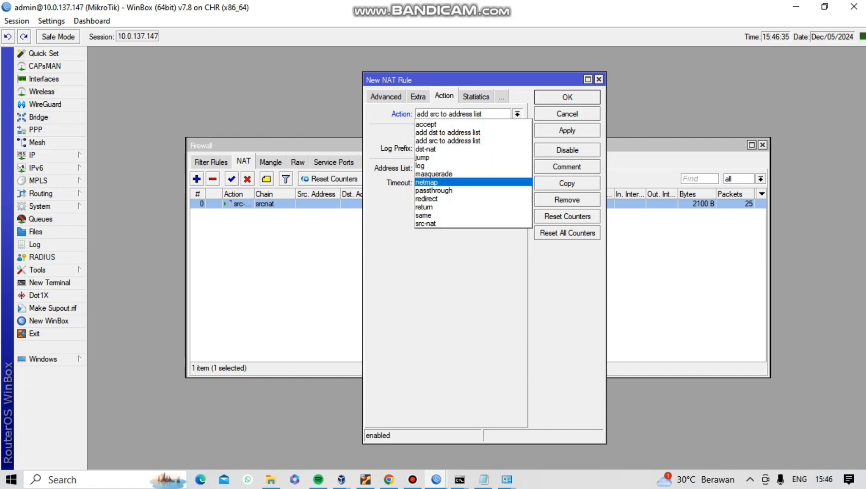
key(Up)
key(Up)
key(Up)
key(Up)
key(Return)
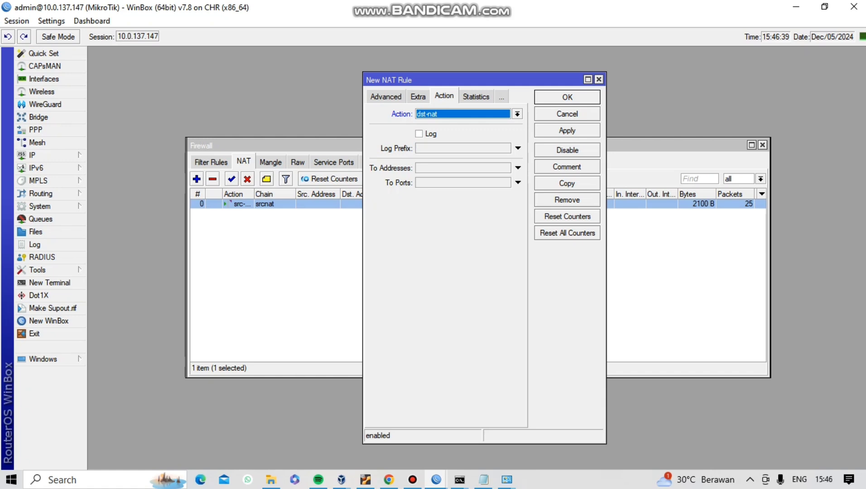
- Forward the dst-nat rule's traffic to address 192.168.2.254 on port 80 and save the rule
click(517, 168)
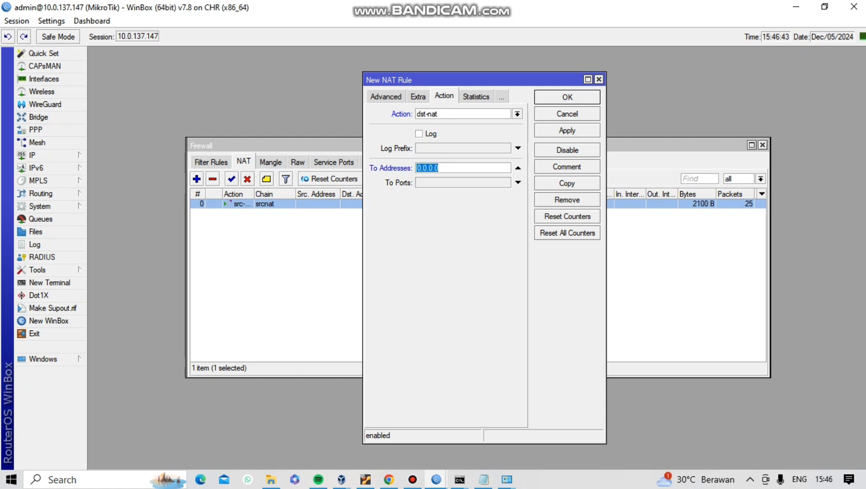
text(192.168.2.254)
click(518, 182)
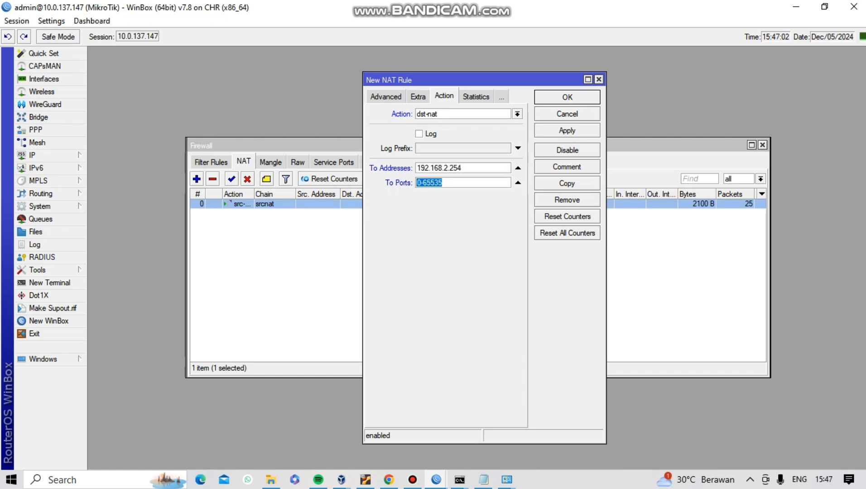
key(BackSpace)
text(80)
click(567, 131)
click(567, 97)
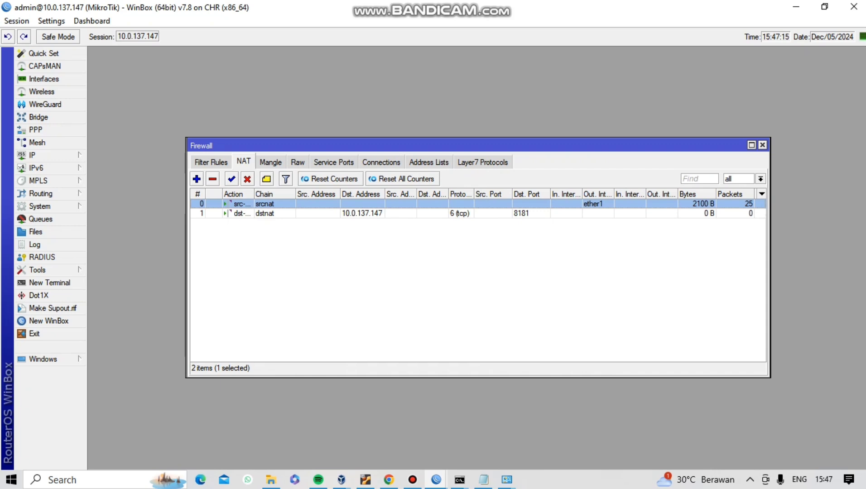
- Reopen the new dstnat rule to review its action and forwarding settings, and close it
click(362, 213)
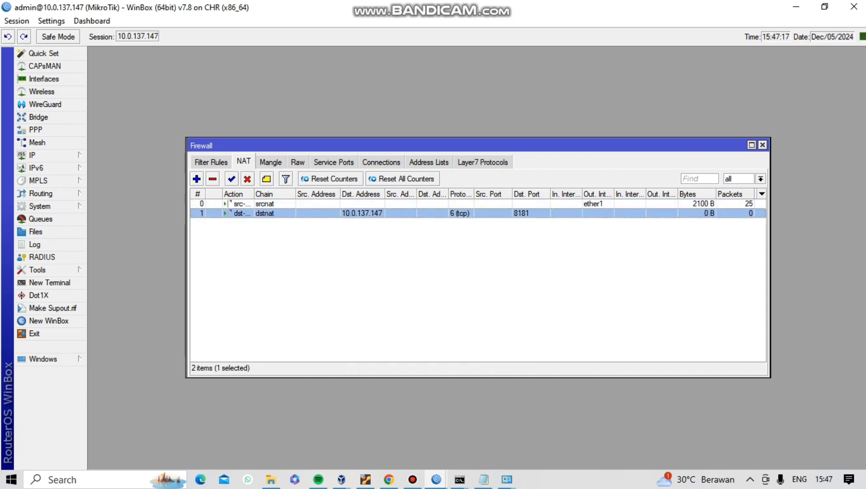
double_click(362, 214)
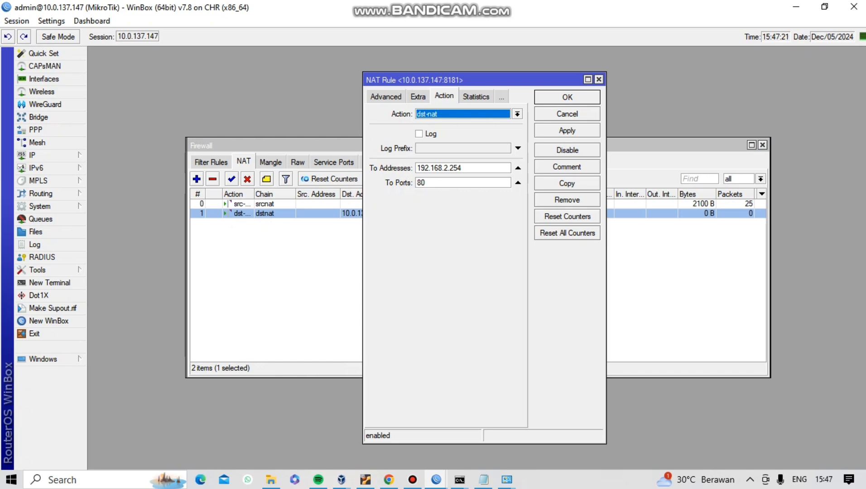
click(385, 96)
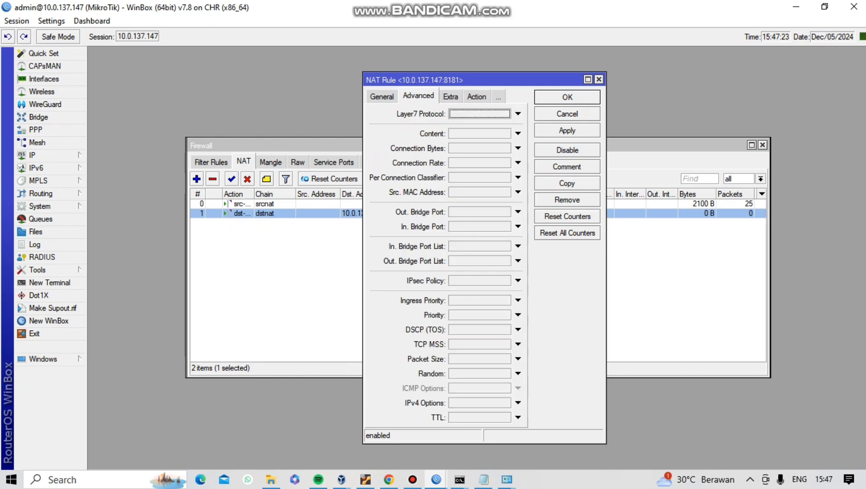
click(476, 97)
click(567, 97)
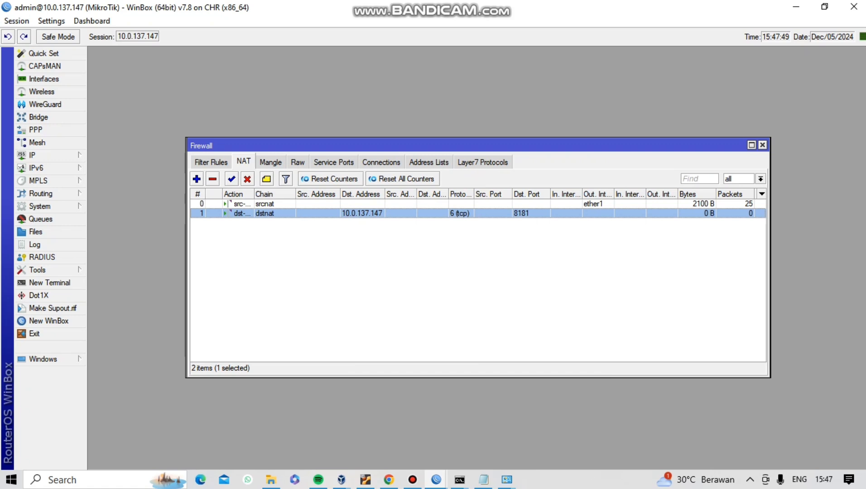
- Switch to the PNETLab topology in the browser and move the PC 1 node slightly up and to the right
click(388, 480)
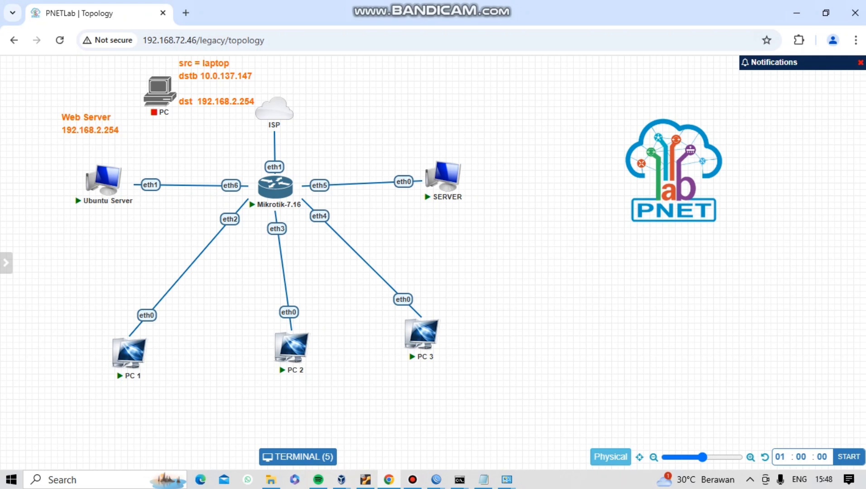
mouse_move(125, 177)
mouse_move(144, 351)
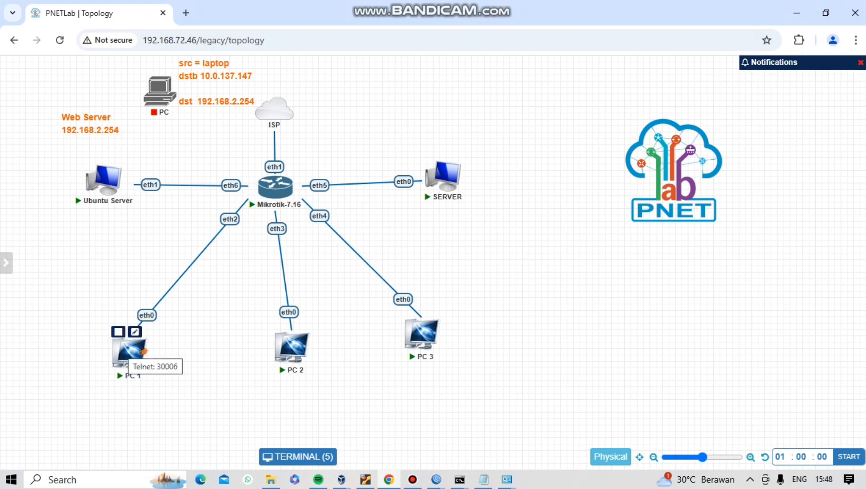
drag(129, 350, 126, 350)
right_click(127, 354)
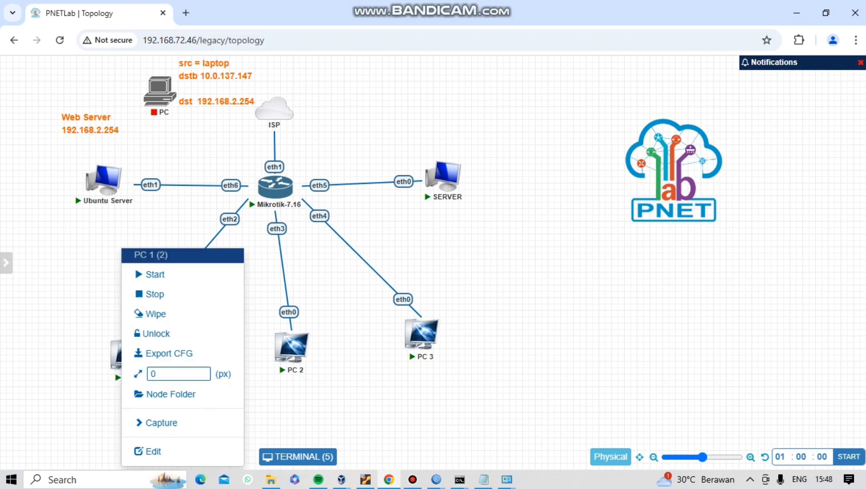
key(Escape)
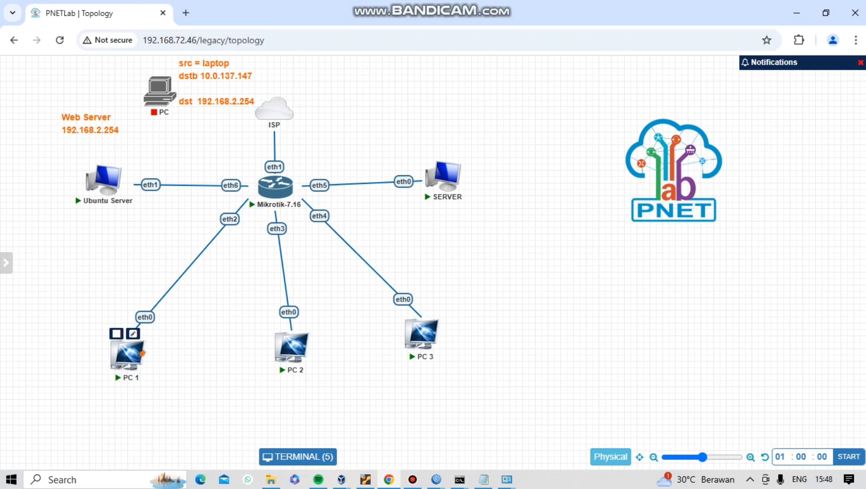
drag(127, 351, 129, 333)
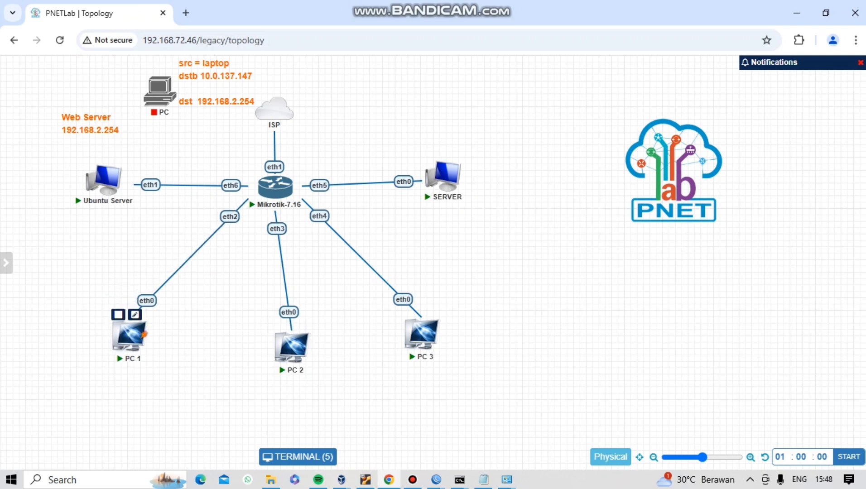
drag(129, 335, 137, 335)
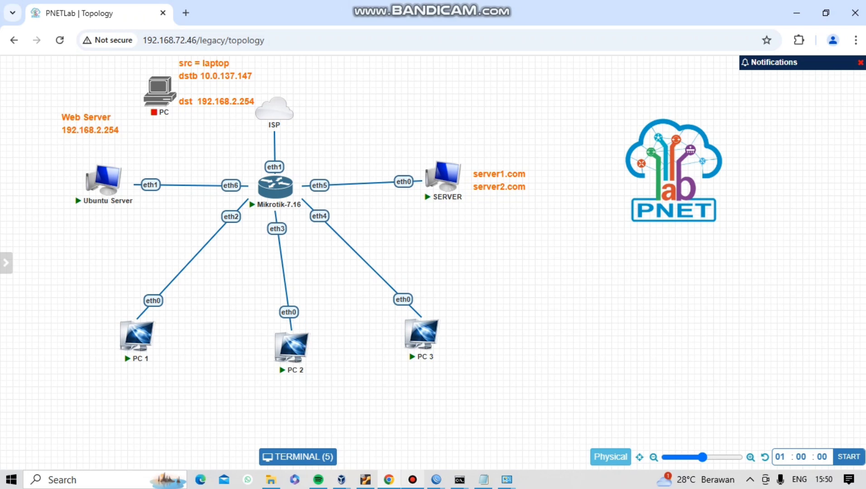
- Switch to the router's WinBox session and enable Allow Remote Requests in the DNS settings
mouse_move(436, 480)
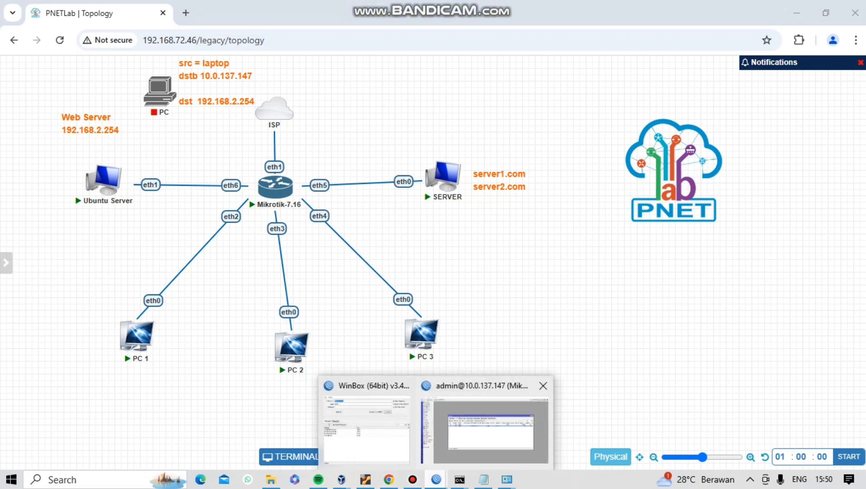
click(489, 430)
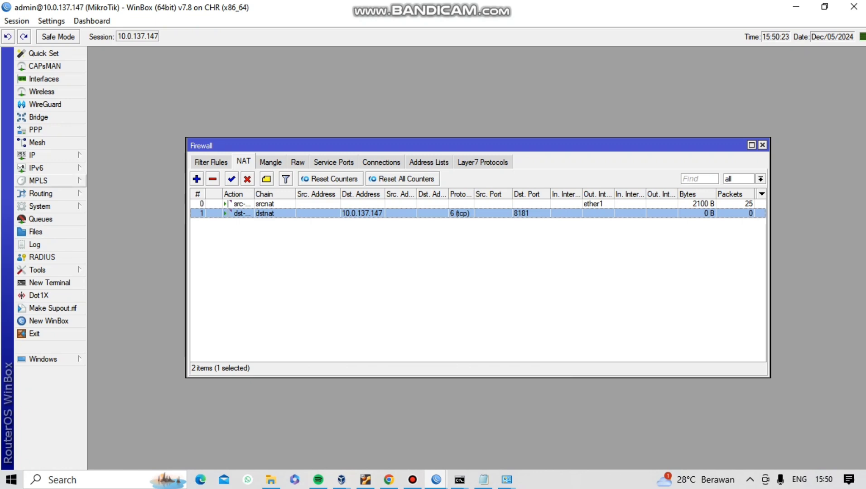
click(45, 155)
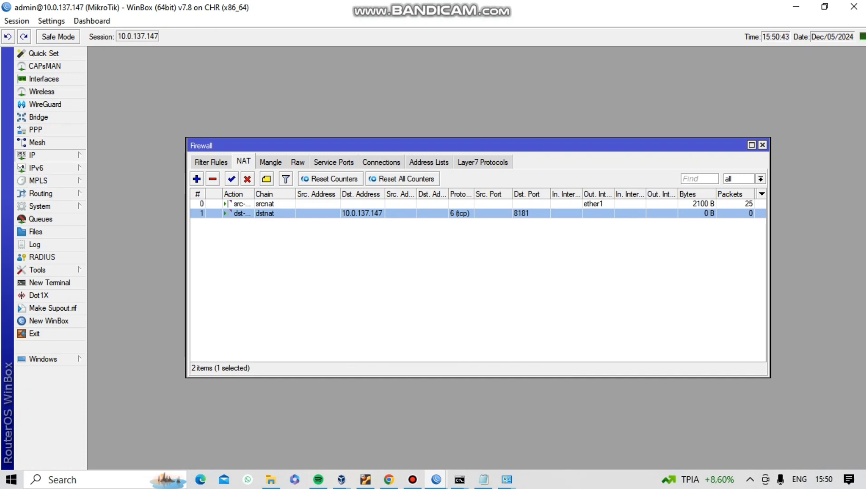
click(102, 219)
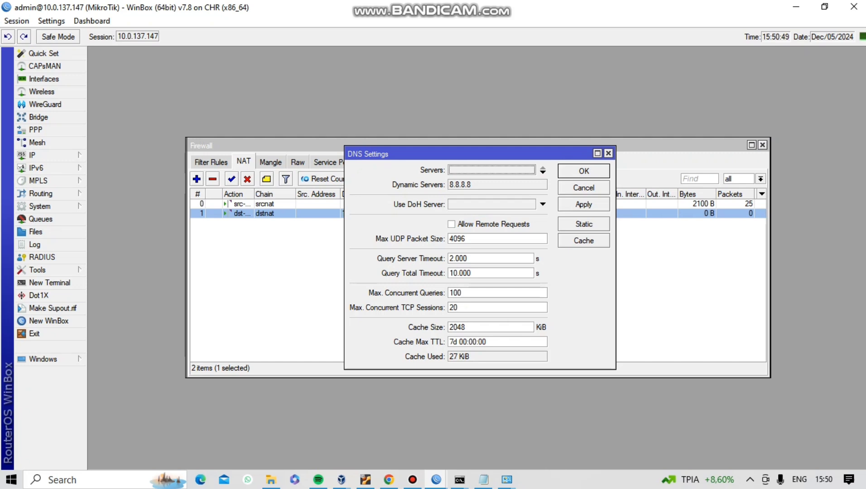
click(452, 224)
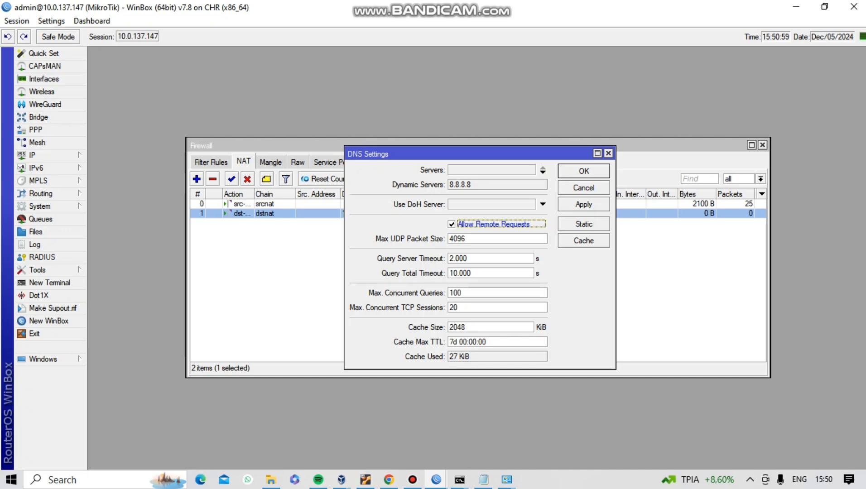
- Add a static DNS entry of type A mapping server.mydomain.com to 192.168.1.2
click(584, 224)
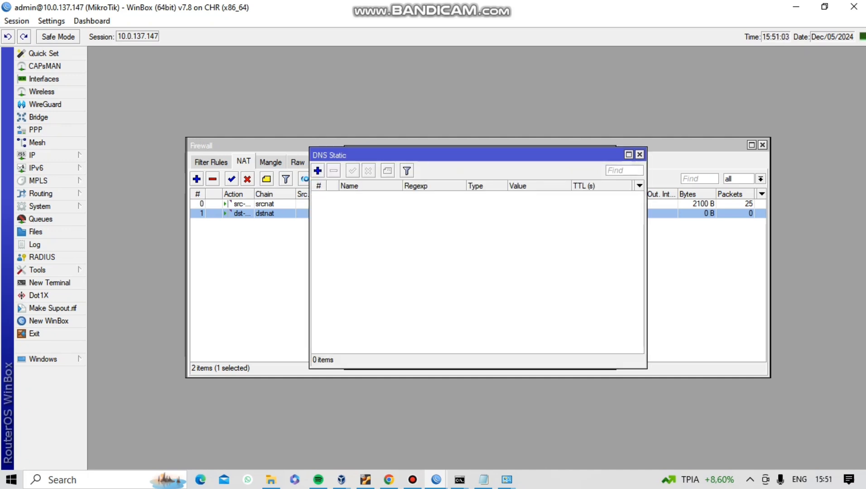
click(318, 170)
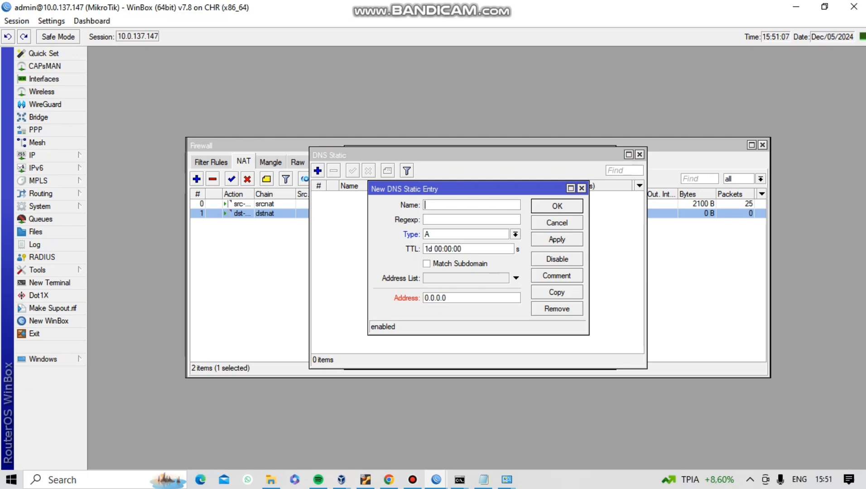
text(server. mydomain.com)
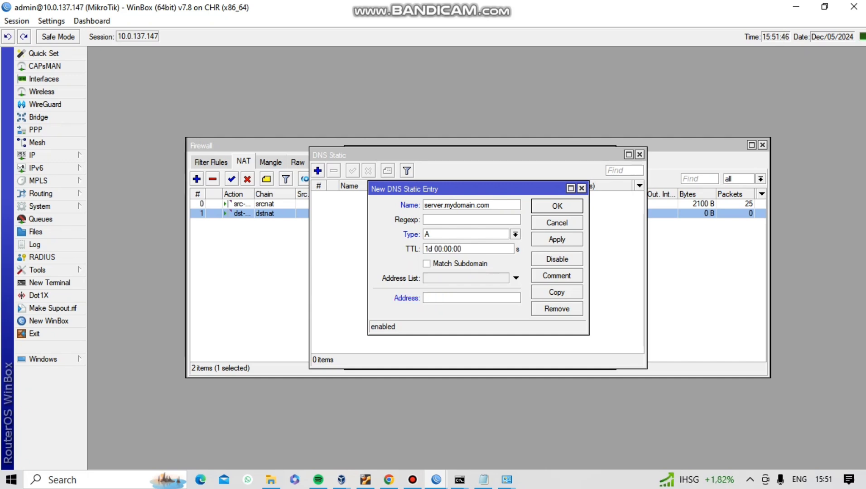
text(192.)
key(BackSpace)
text(.168.2)
key(BackSpace)
text(1.3)
key(BackSpace)
text(2)
click(557, 240)
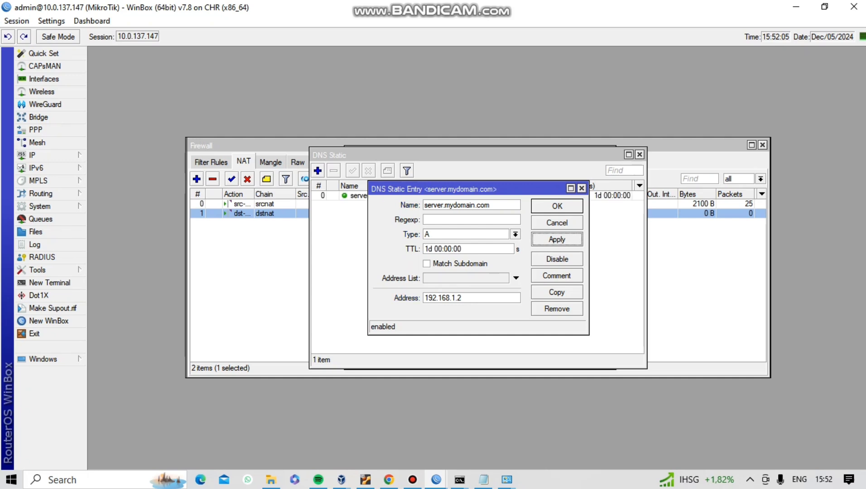
click(557, 206)
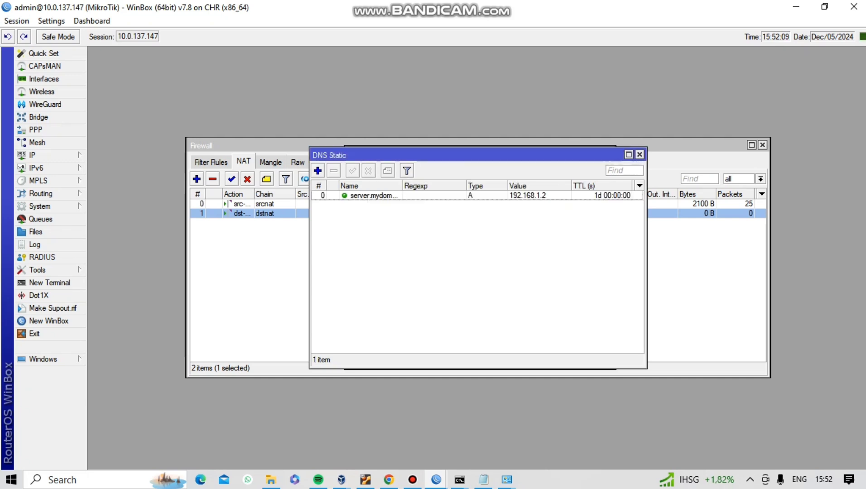
- Add a second static DNS entry of type A mapping ubuntu.mydomain.com to 192.168.2.254
click(318, 170)
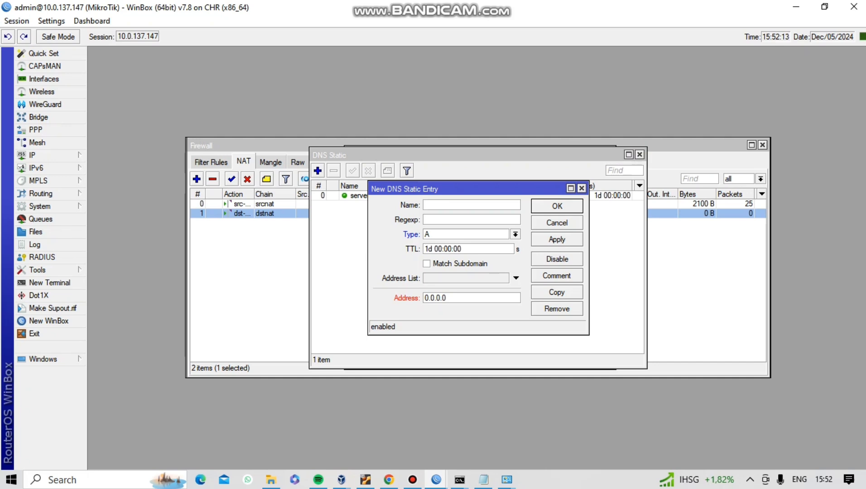
text(ubuntu)
text(.mydomain)
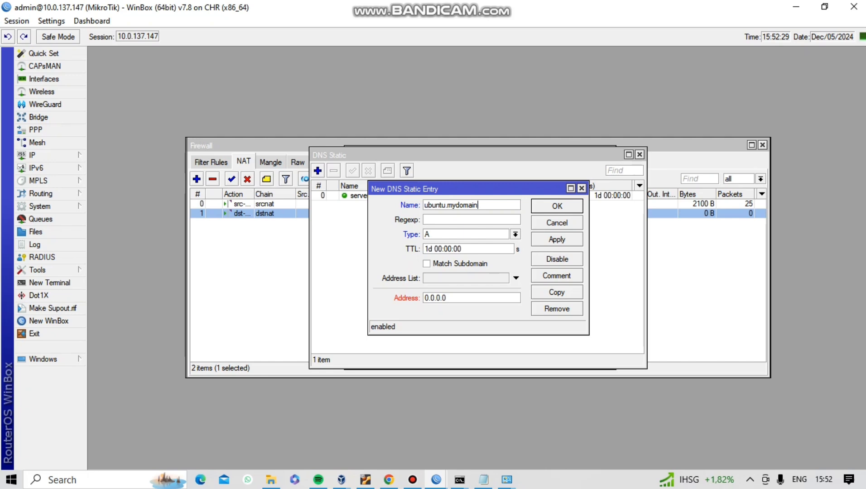
text(.com)
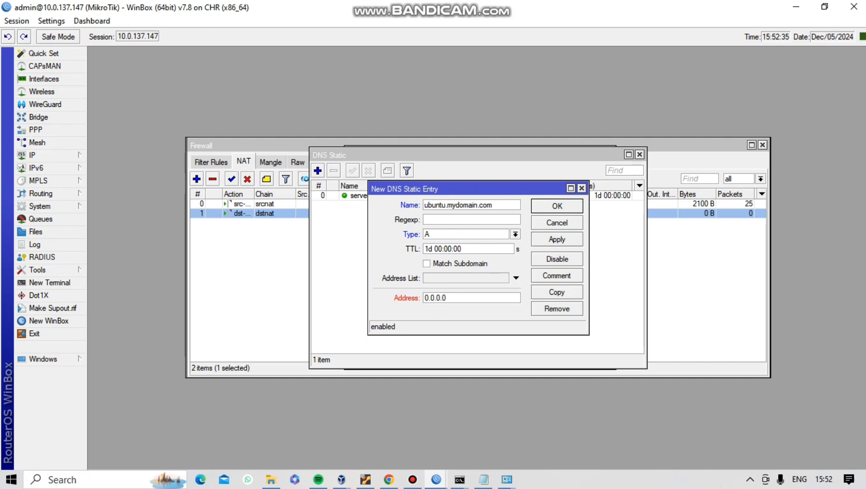
click(448, 298)
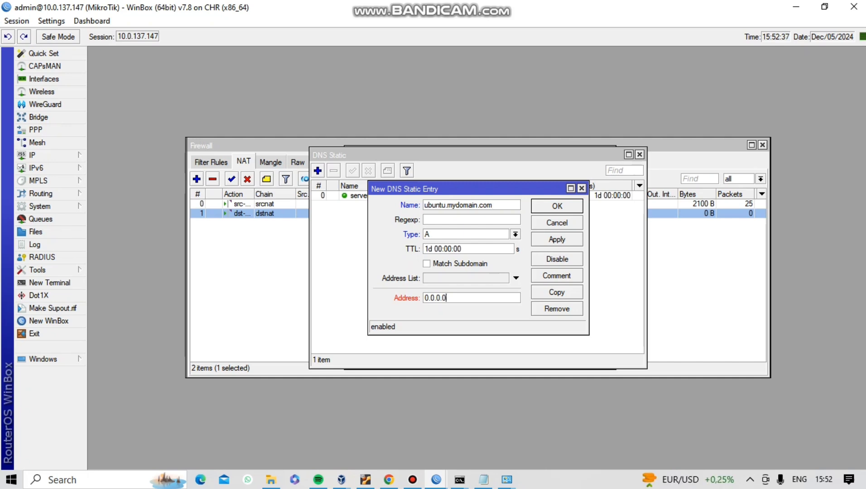
key(BackSpace)
key(BackSpace)
key(BackSpace)
key(BackSpace)
key(BackSpace)
key(BackSpace)
key(BackSpace)
text(192.168.2.254)
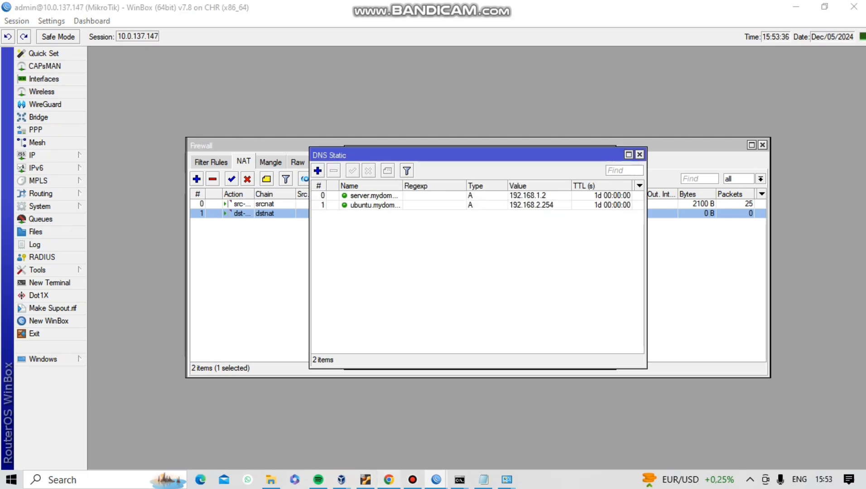
- Switch to the PNETLab topology, open PC 1's console, set its DNS server to 10.10.10.1 and show its IP configuration
click(389, 480)
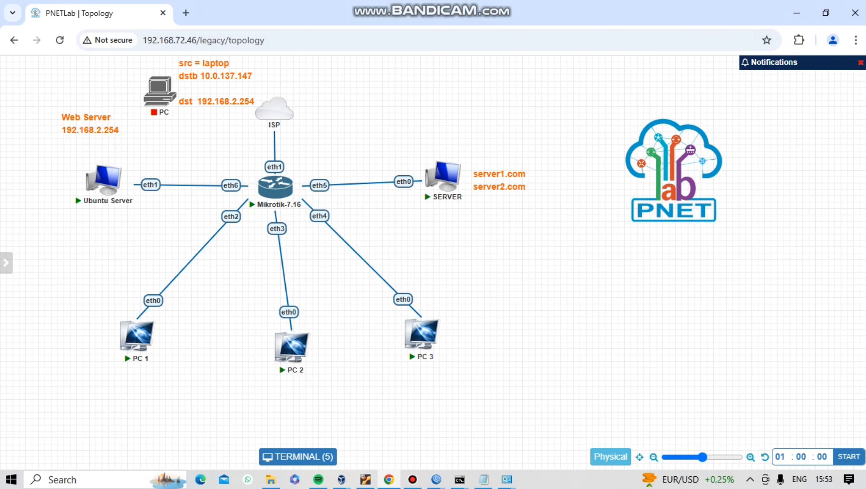
click(137, 335)
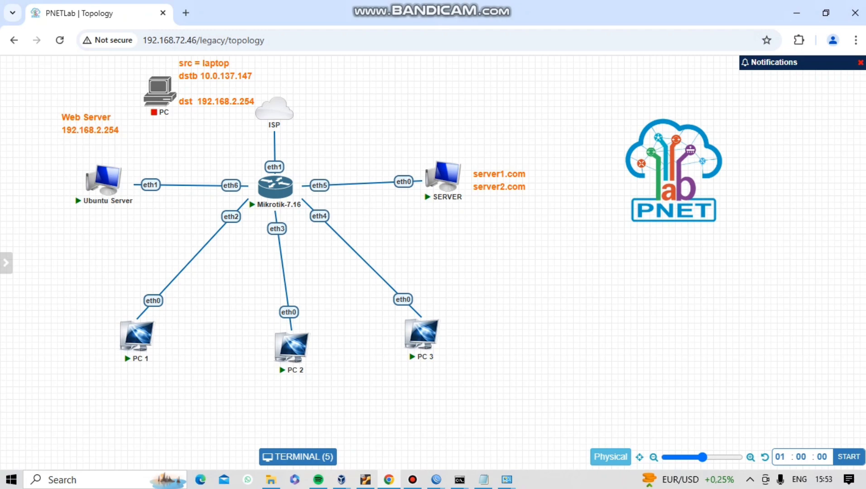
mouse_move(152, 335)
click(144, 335)
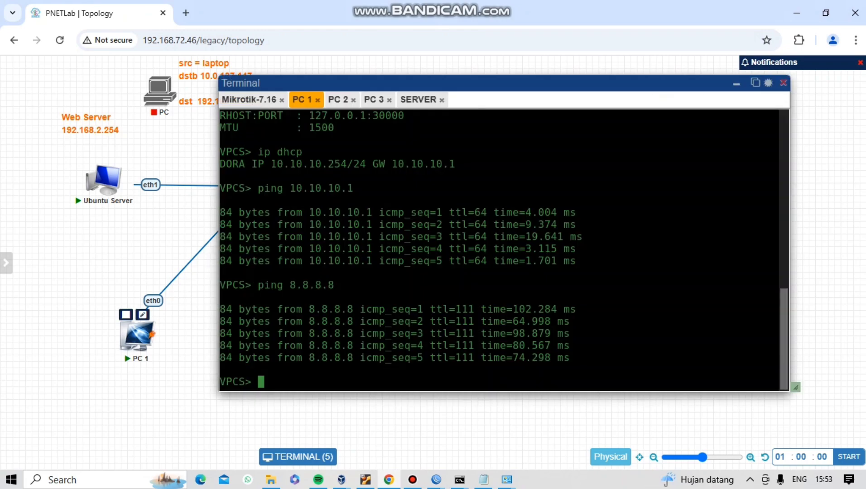
text(show ip)
key(Return)
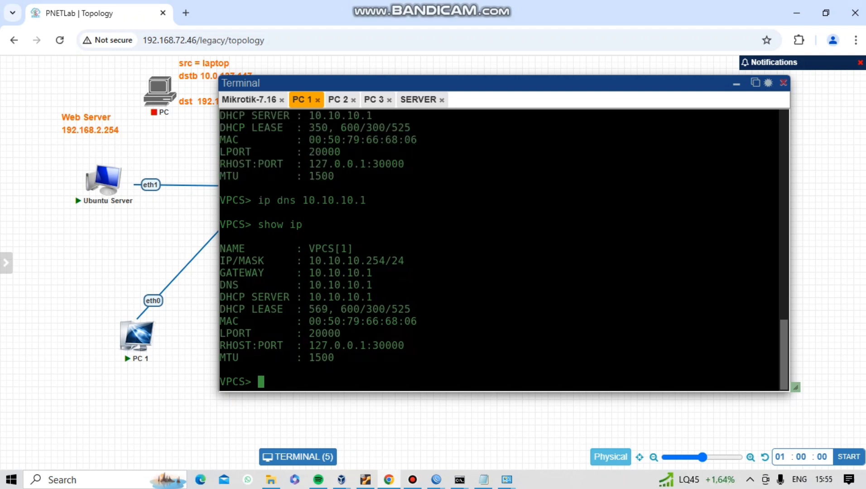
drag(309, 284, 386, 284)
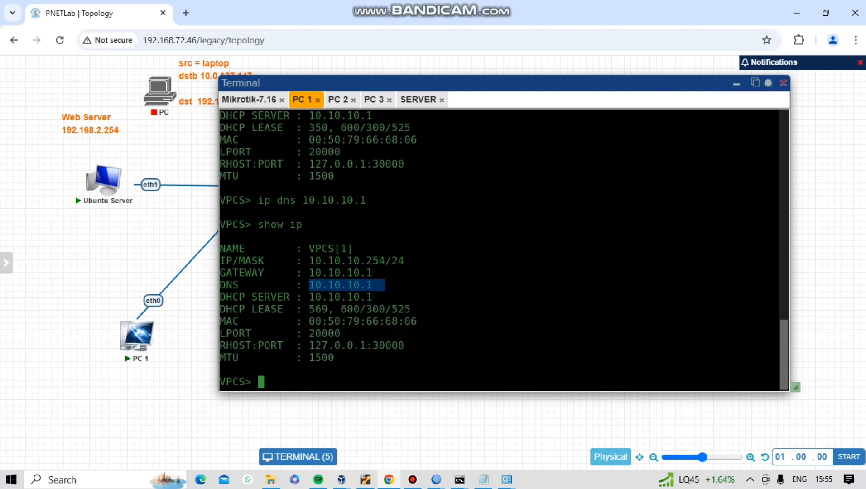
- Test name resolution from PC 1 by pinging server.mydomain.com and ubuntu.mydomain.com
text(ping server)
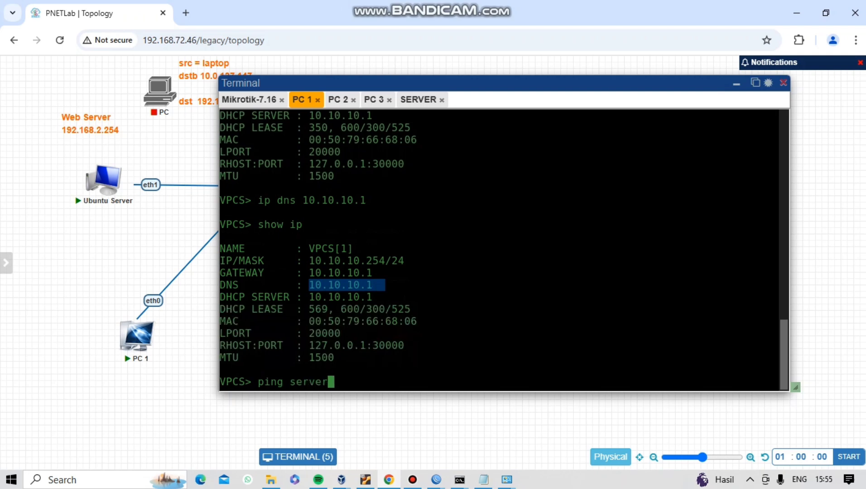
text(.mydo)
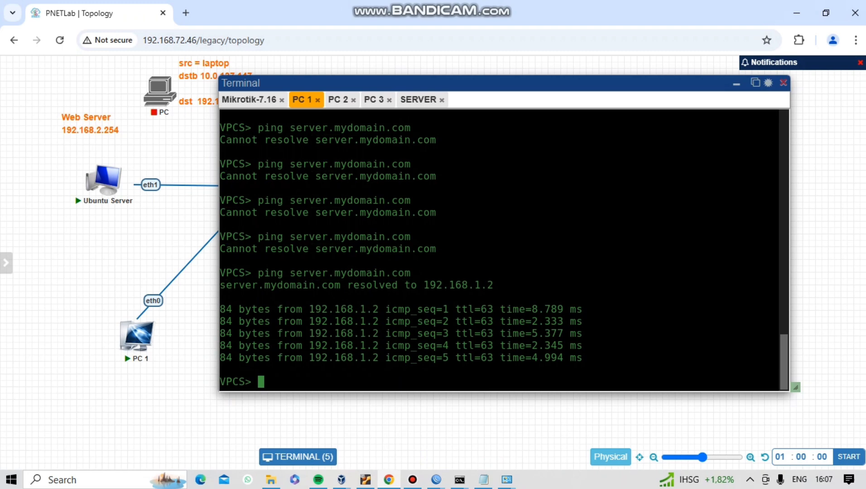
key(Up)
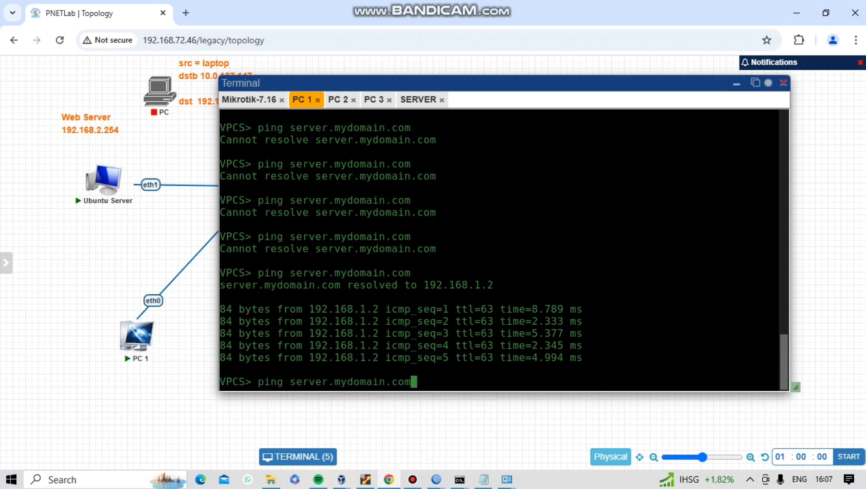
key(Return)
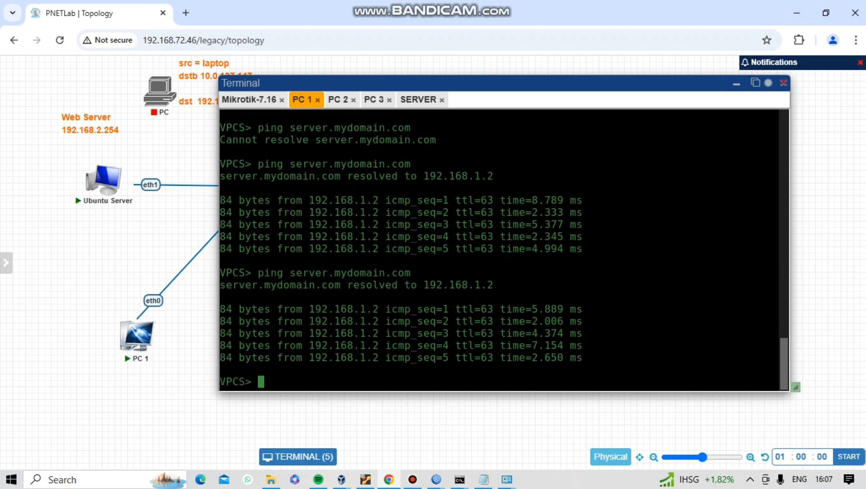
drag(424, 285, 493, 285)
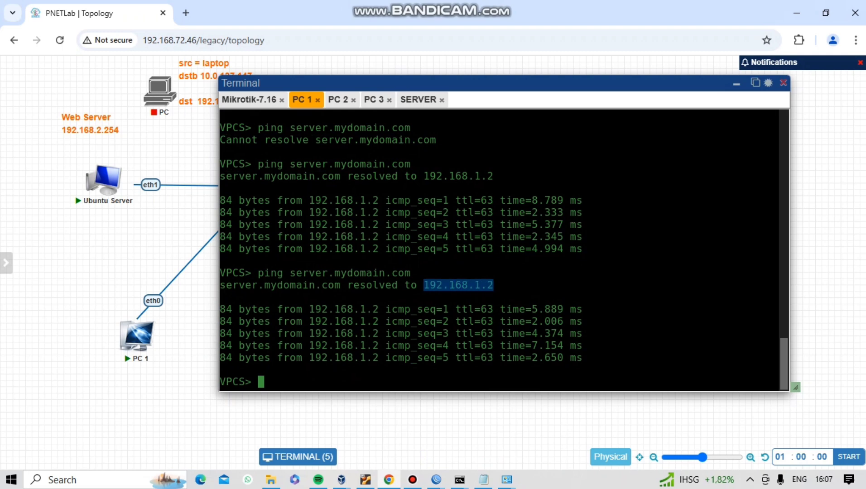
text(ping ubuntu.mydomain.com)
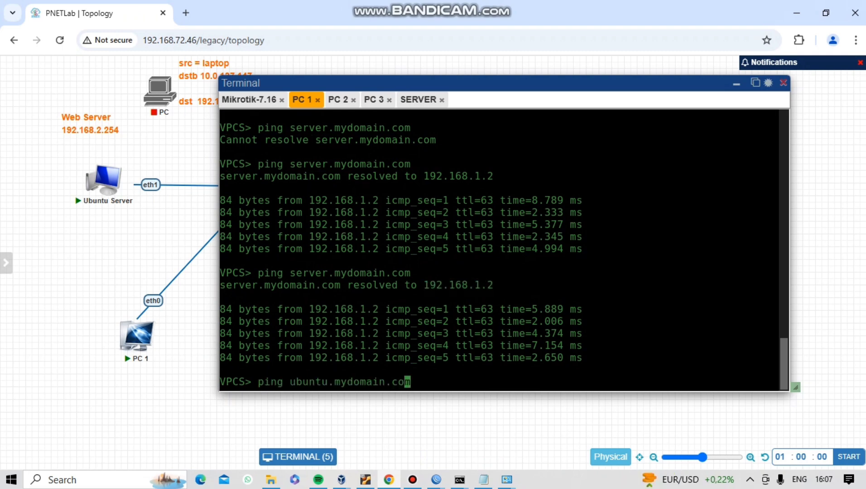
key(Return)
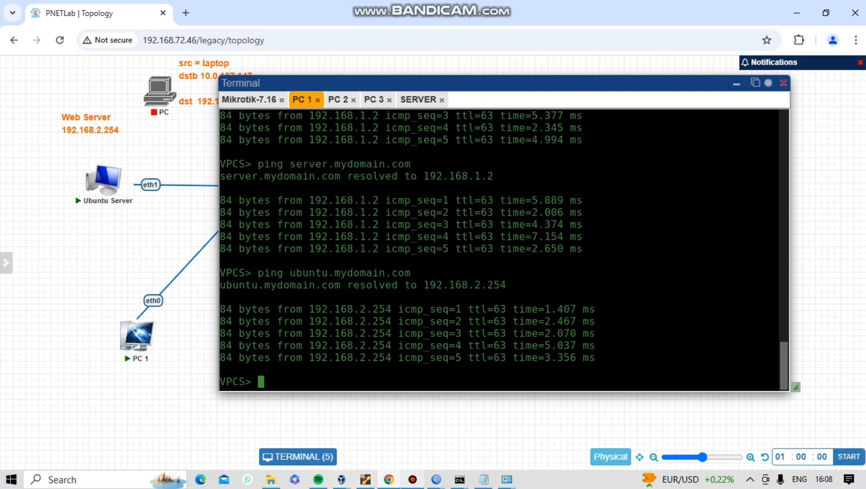
- Switch to the Notepad notes and review the DSTNAT heading and its list of action types
mouse_move(412, 479)
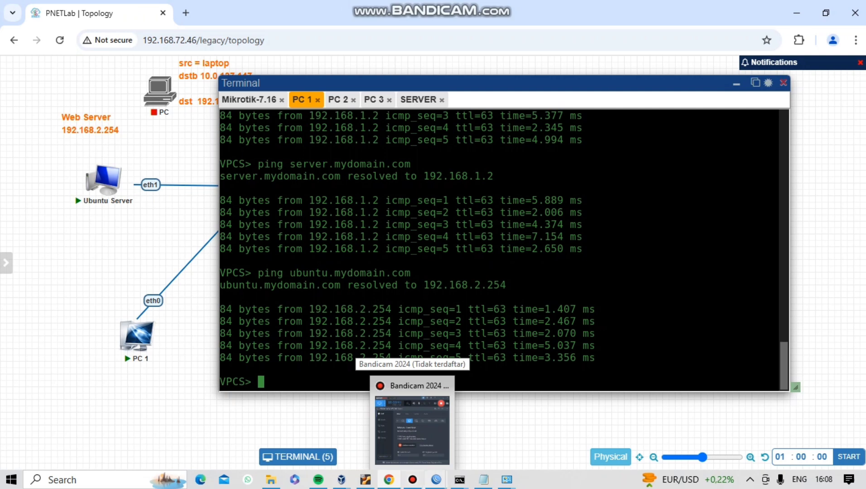
mouse_move(507, 479)
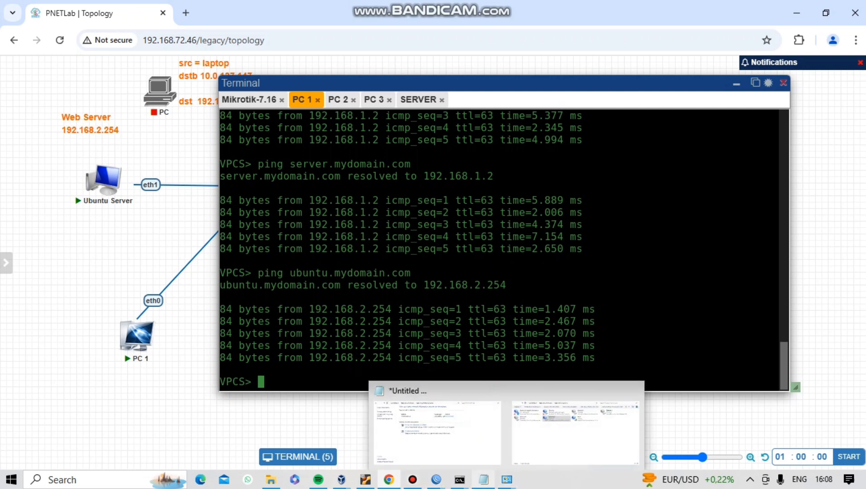
click(483, 428)
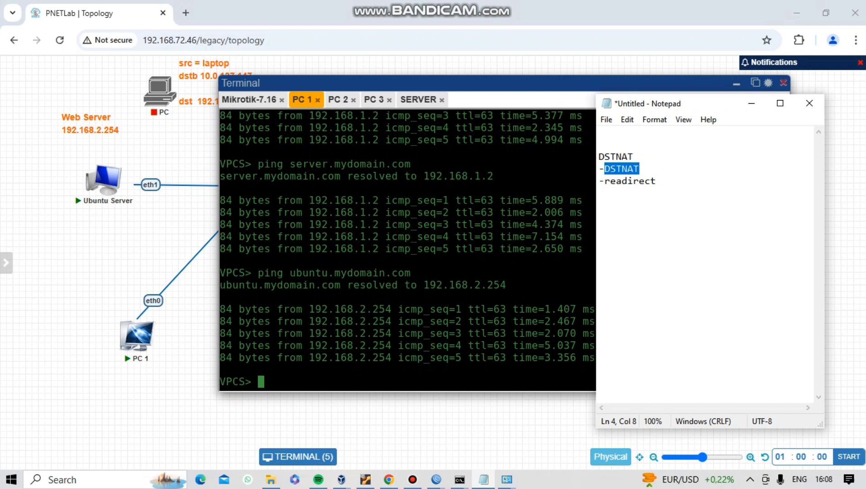
click(633, 157)
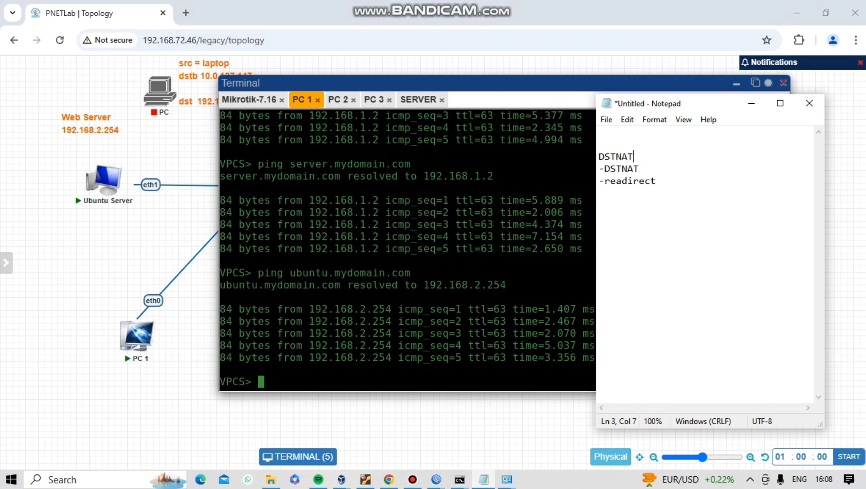
click(640, 169)
- Switch to the router's WinBox session and close the static DNS list to return to the firewall NAT rules
mouse_move(436, 479)
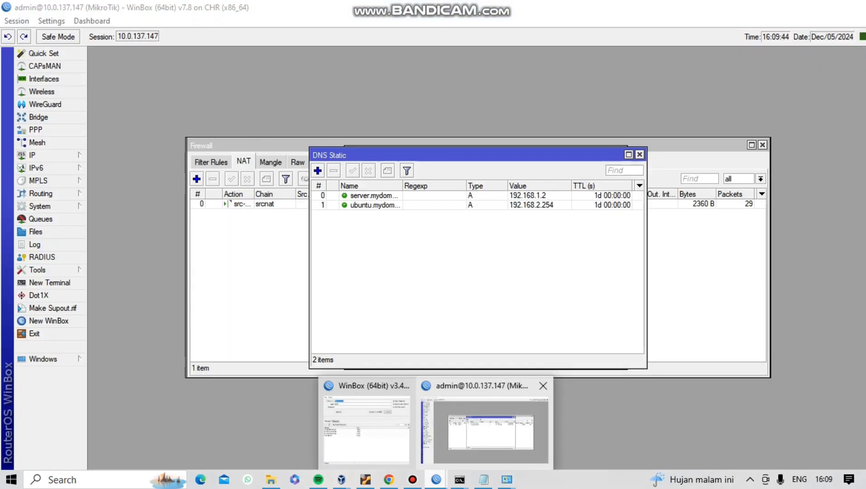
click(483, 426)
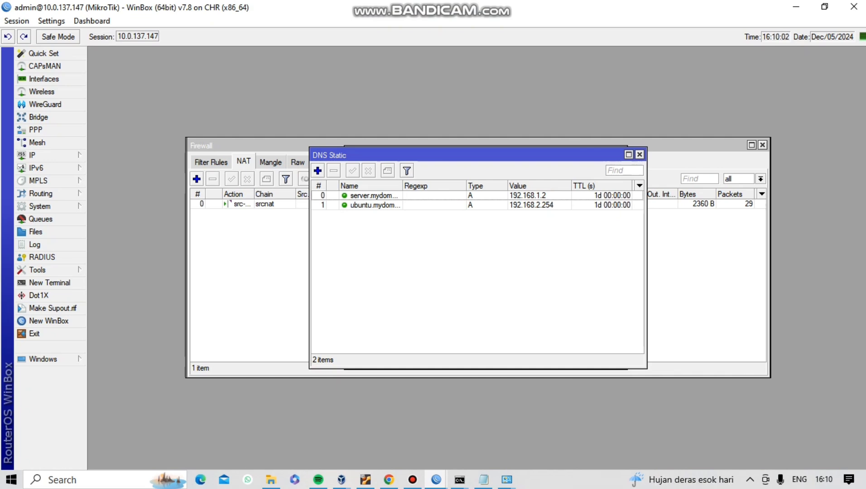
key(Escape)
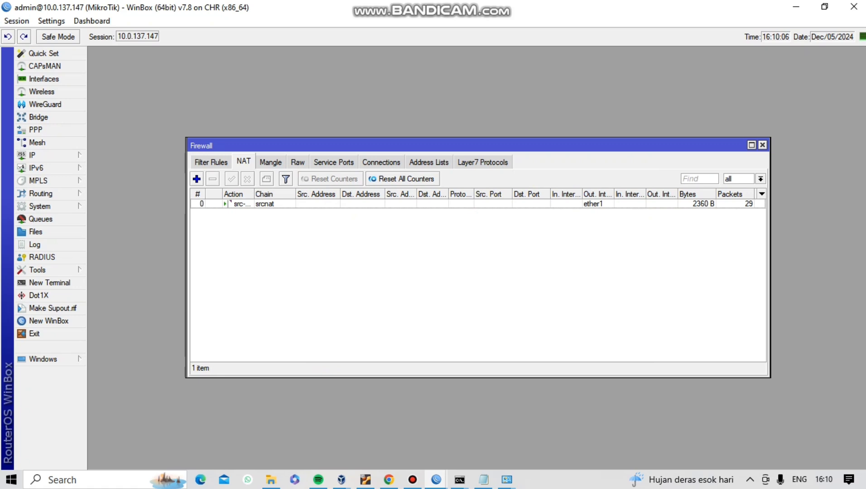
- Create a new NAT rule matching destination address 8.8.8.8, protocol udp and destination port 53
click(197, 179)
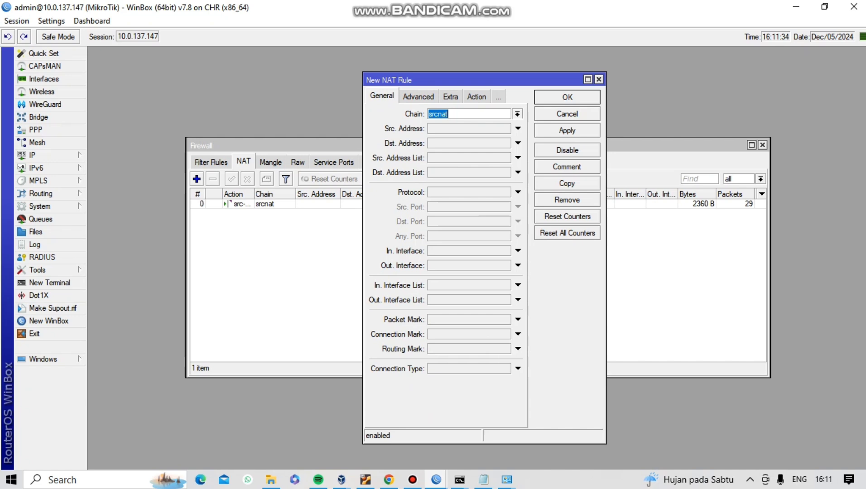
key(Down)
key(Down)
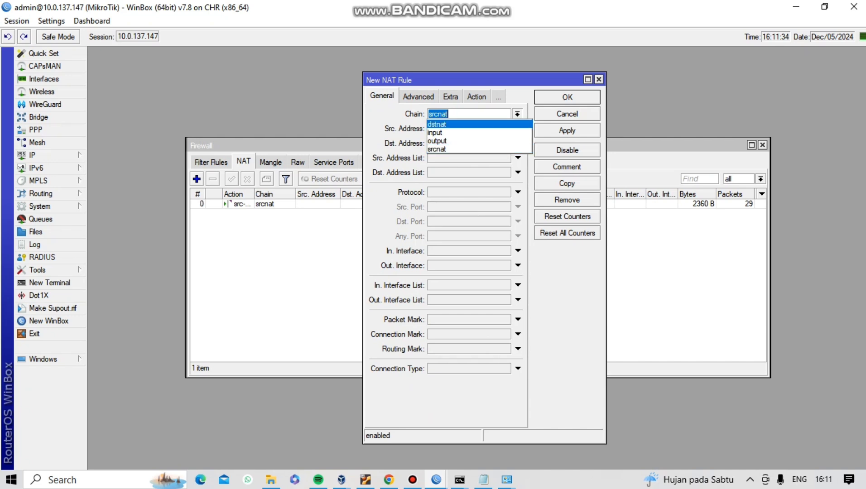
key(Escape)
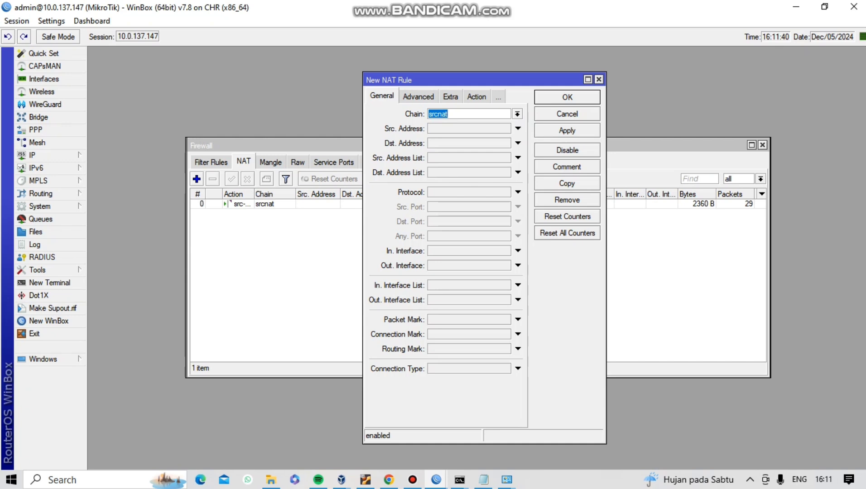
click(518, 143)
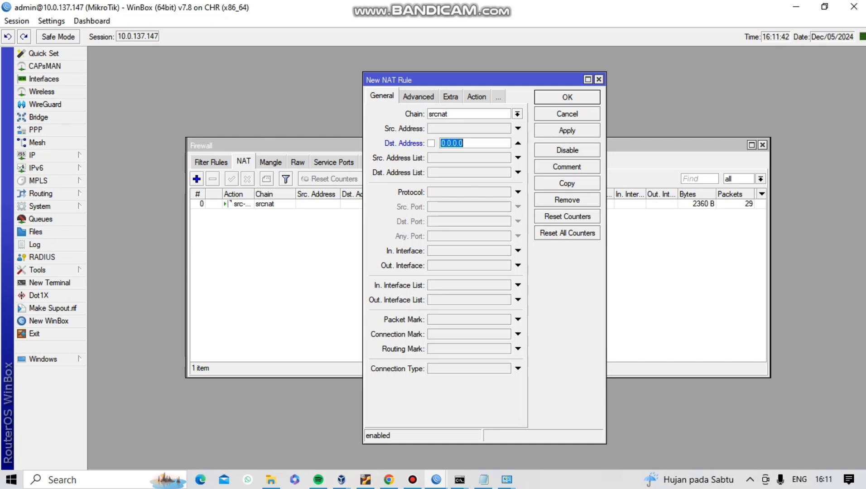
key(BackSpace)
text(8.8.8.8)
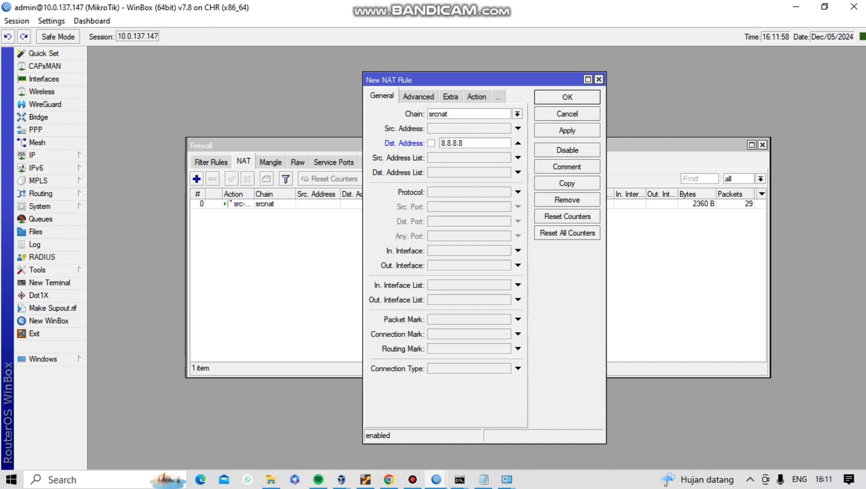
click(518, 192)
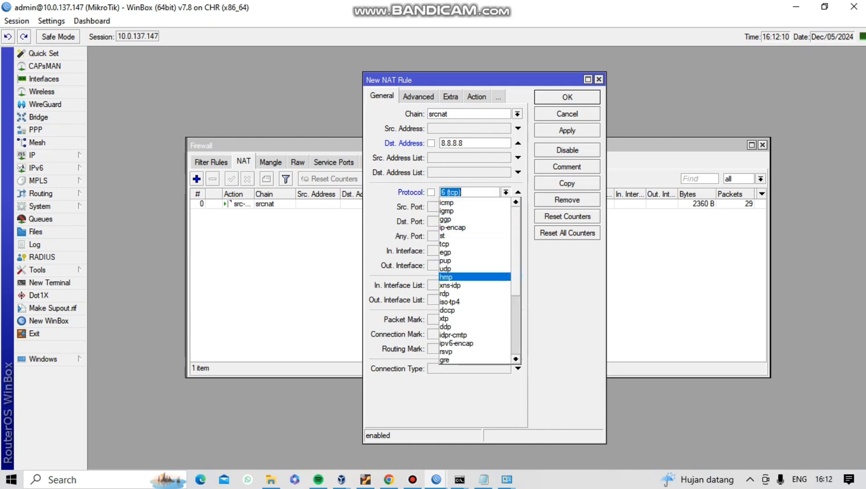
click(453, 269)
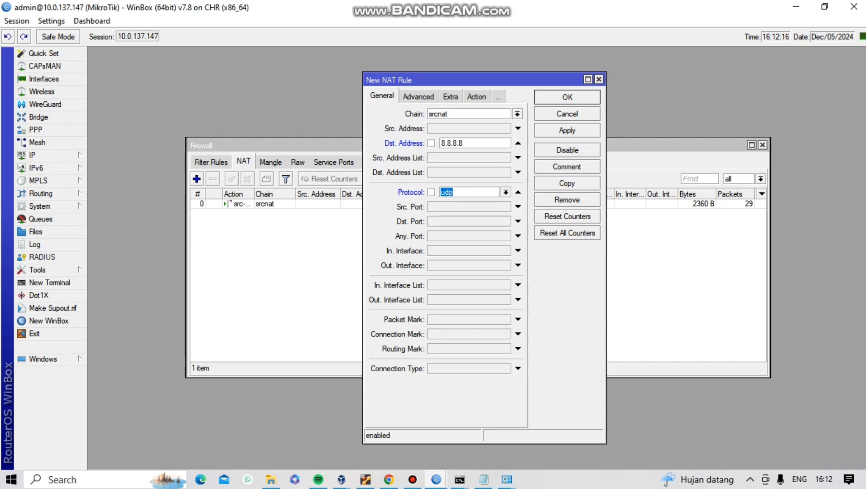
click(377, 77)
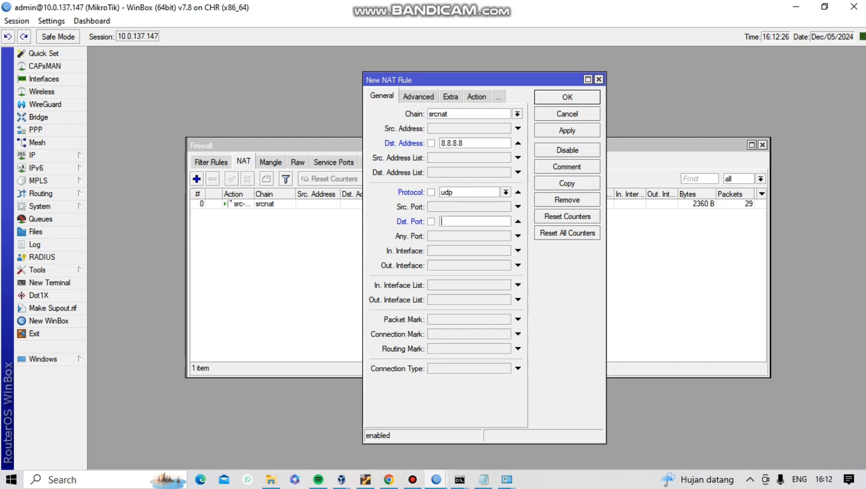
text(53)
- Set the new rule's action to redirect to port 53 and save it in the dstnat chain
click(476, 96)
click(516, 114)
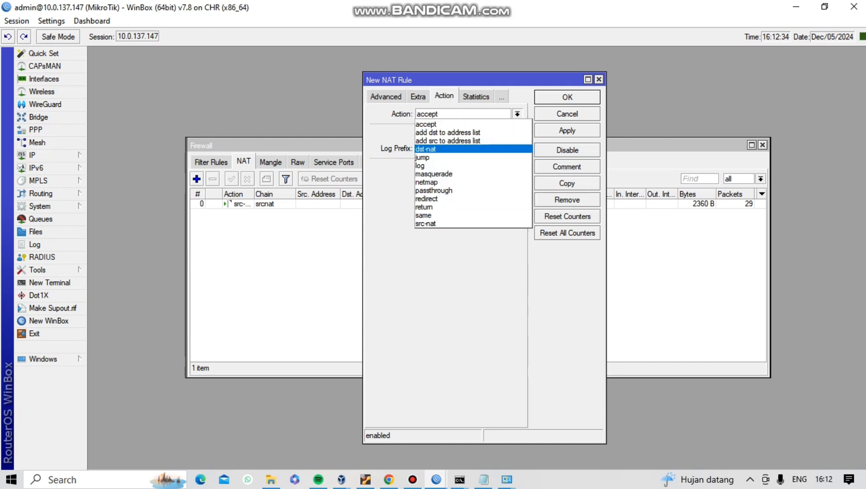
key(Down)
key(Down)
key(Down)
key(Down)
key(Down)
key(Down)
key(Return)
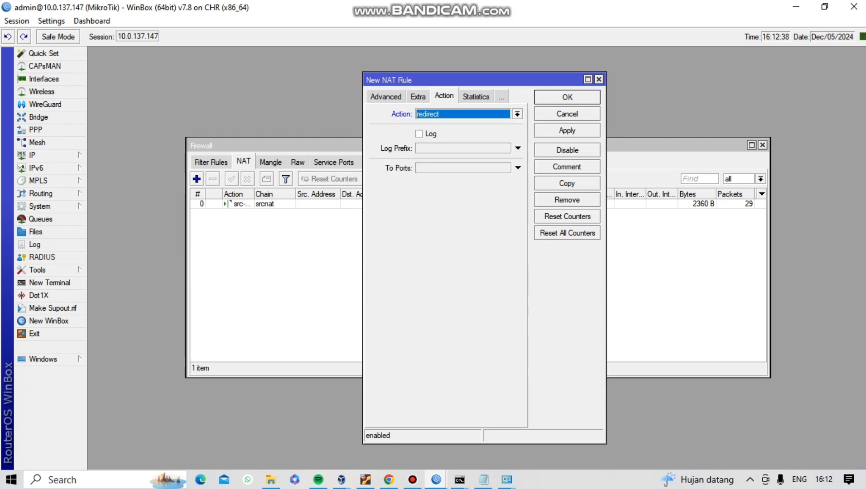
click(518, 169)
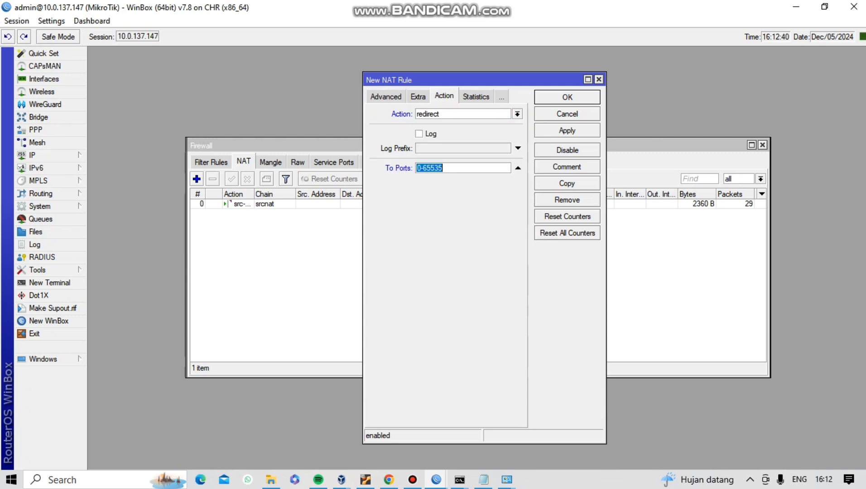
key(BackSpace)
text(53)
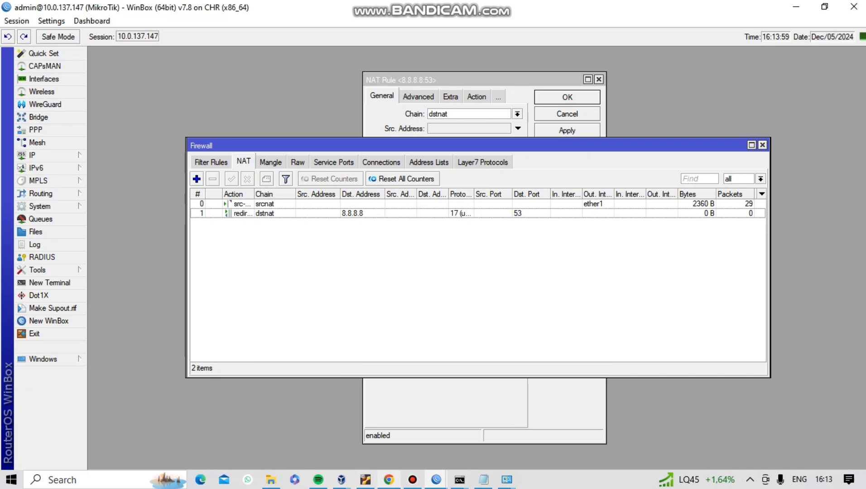
- Switch to PC 1's console in PNETLab and show its IP configuration to examine the DNS servers
click(388, 480)
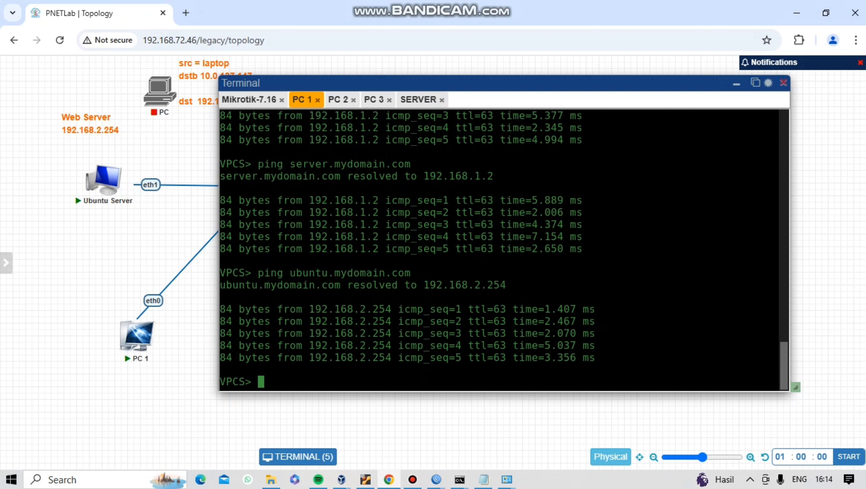
text(show ip)
key(Return)
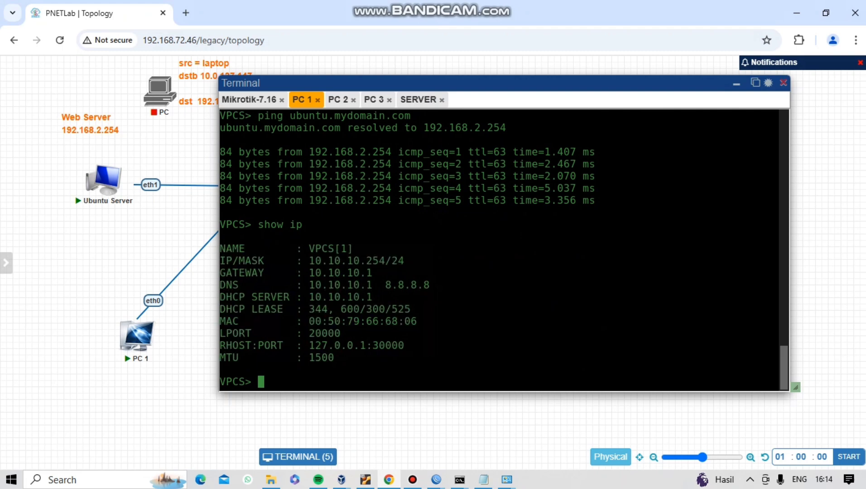
drag(318, 285, 378, 285)
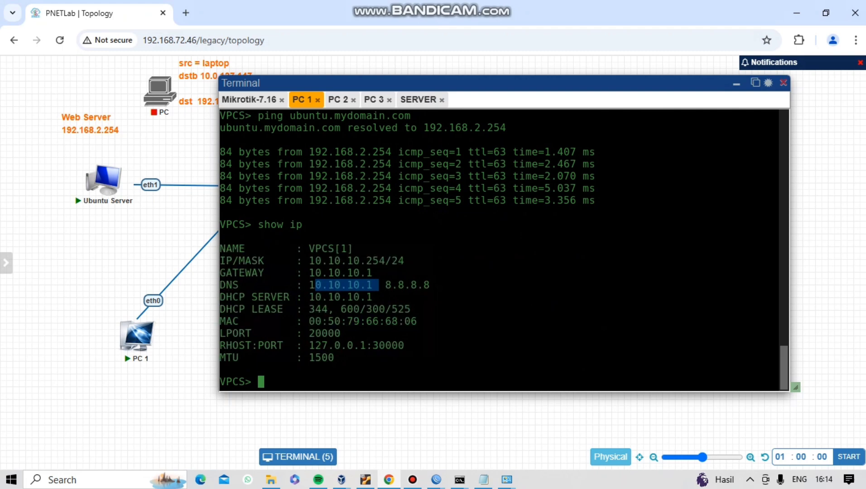
click(379, 285)
click(379, 285)
click(379, 285)
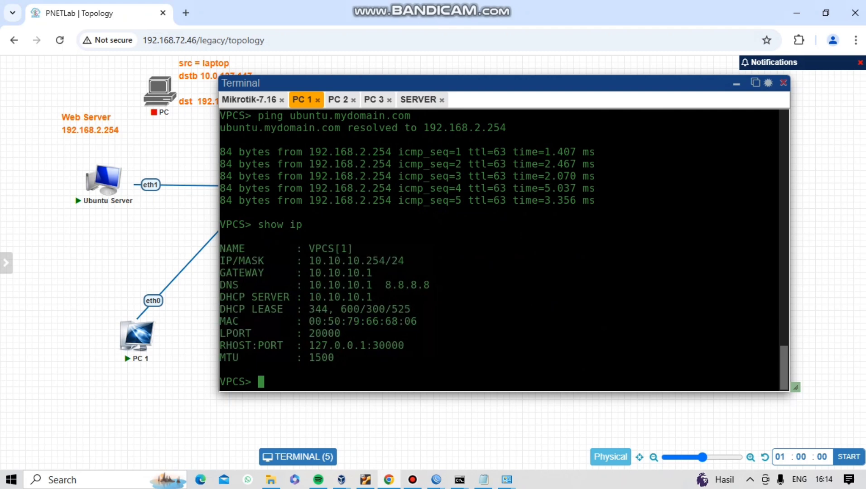